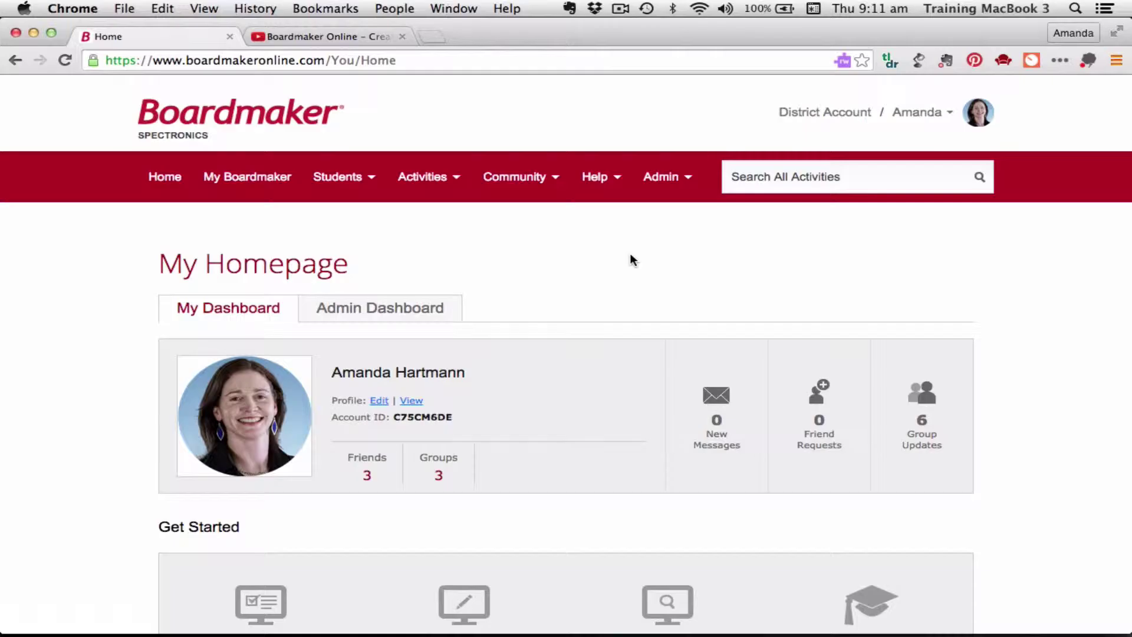
Open the My Activities library and review its 15 items, down to the themes and books/stories folders
click(230, 182)
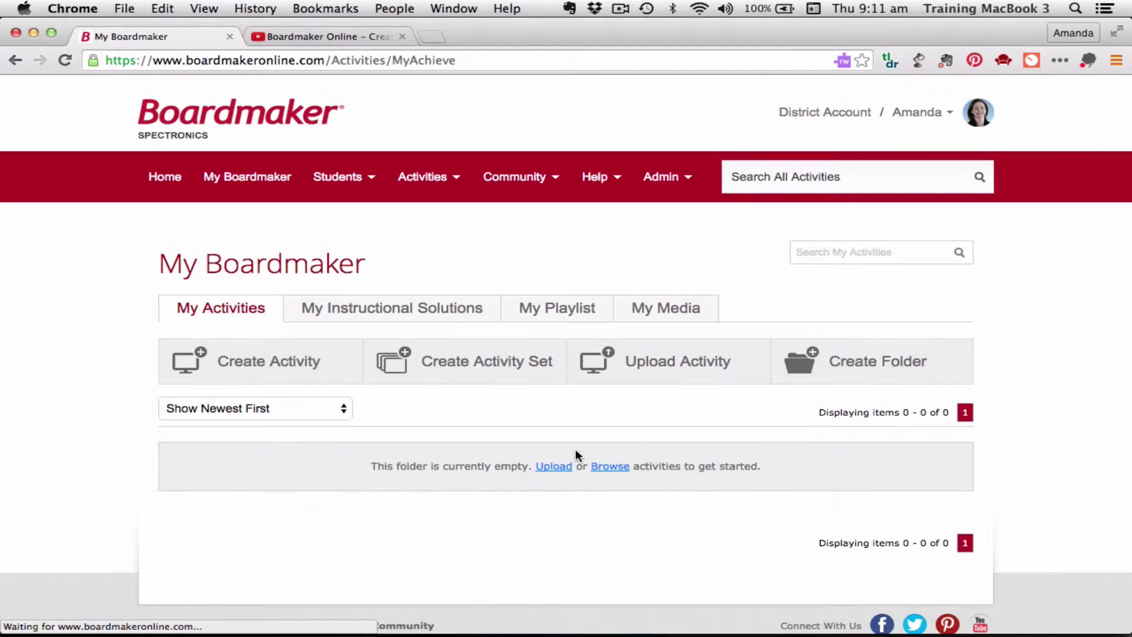
scroll(389, 448, down, 3)
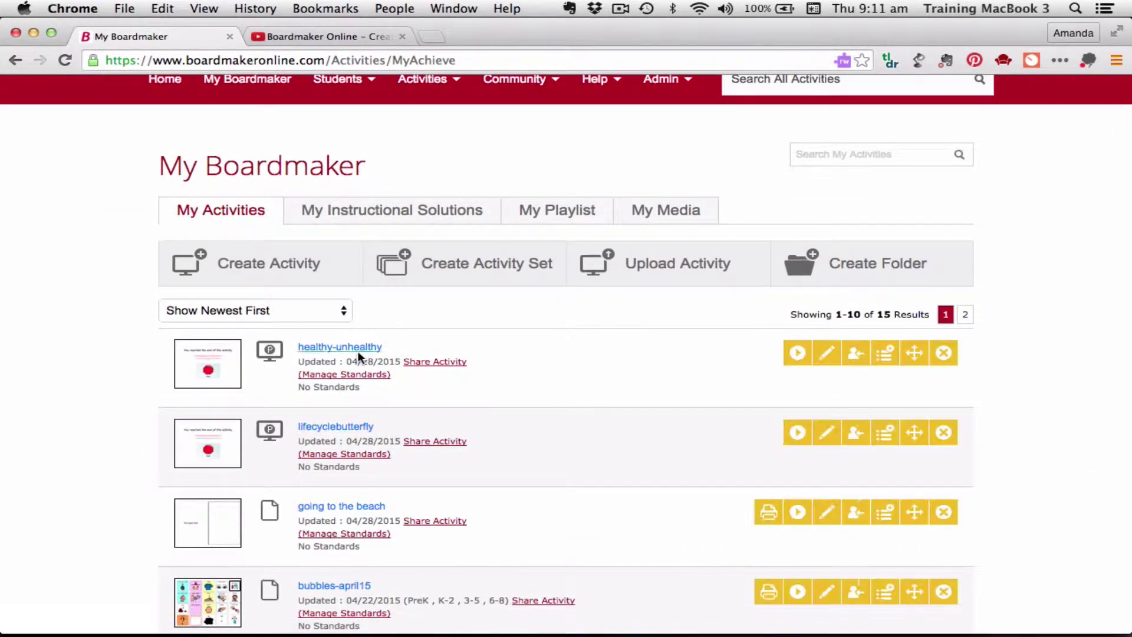
scroll(358, 352, down, 2)
scroll(357, 353, down, 8)
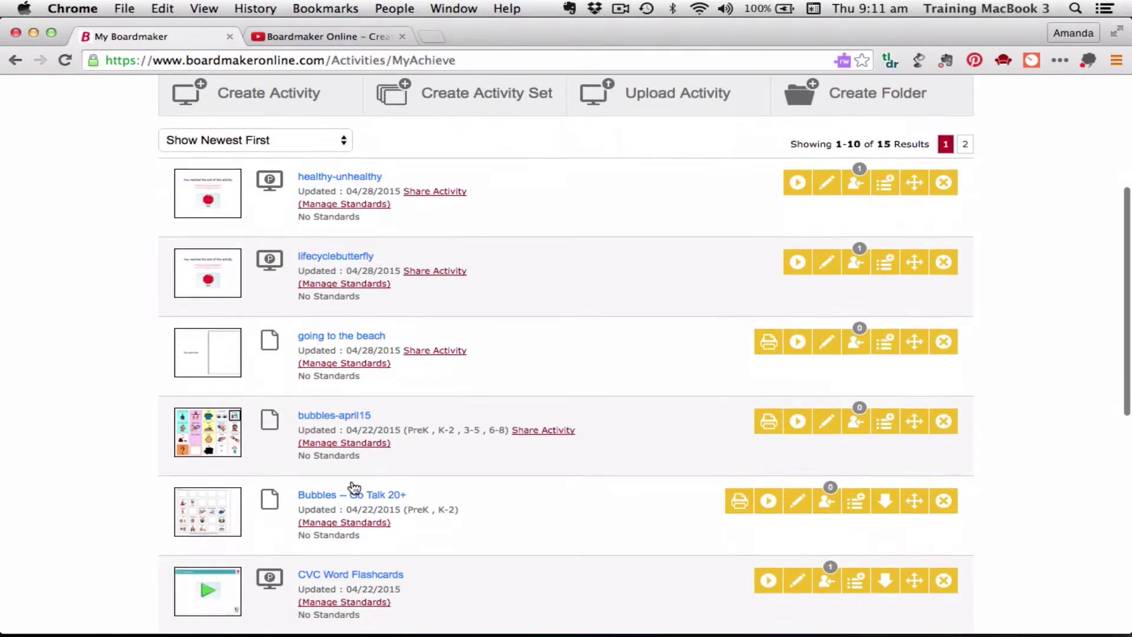
scroll(352, 480, down, 3)
scroll(352, 481, up, 15)
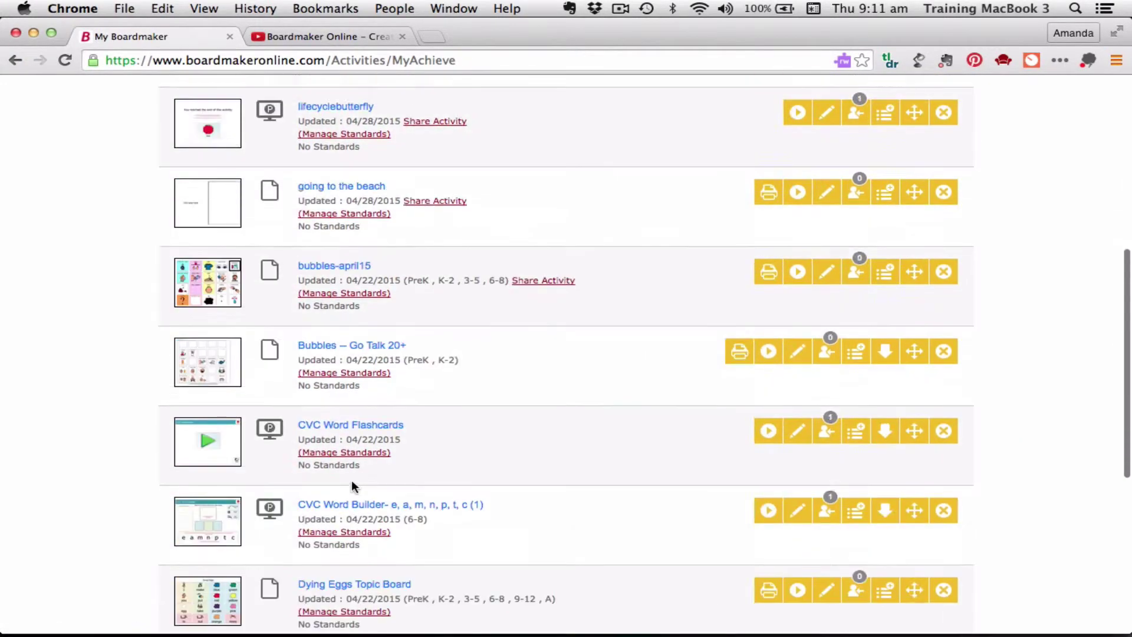
scroll(352, 481, down, 15)
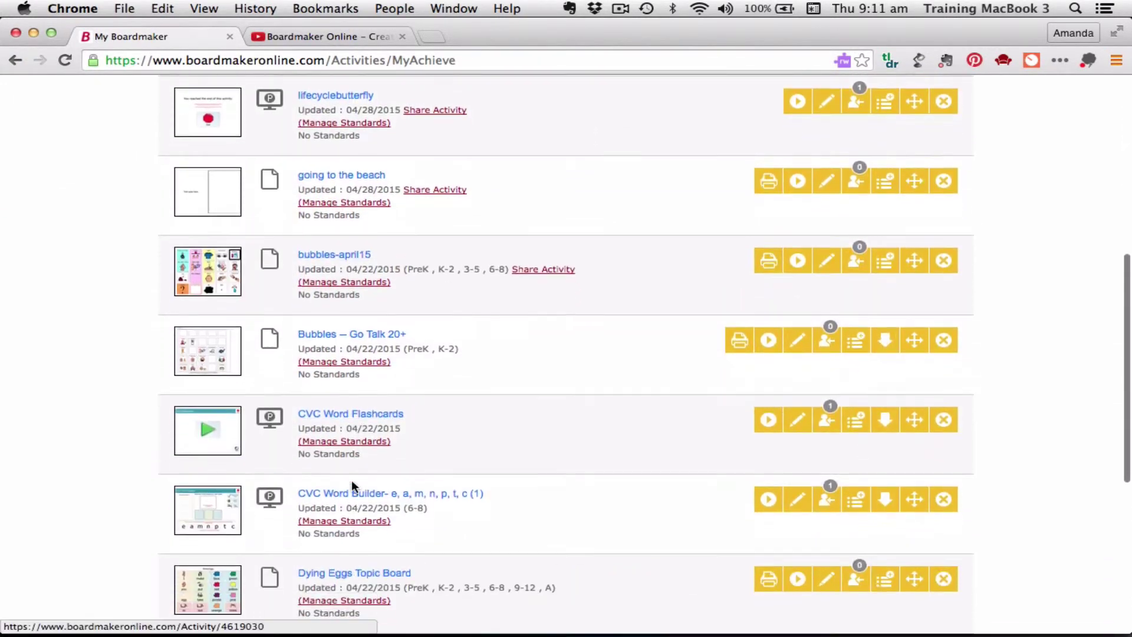
scroll(352, 481, up, 3)
scroll(352, 483, up, 12)
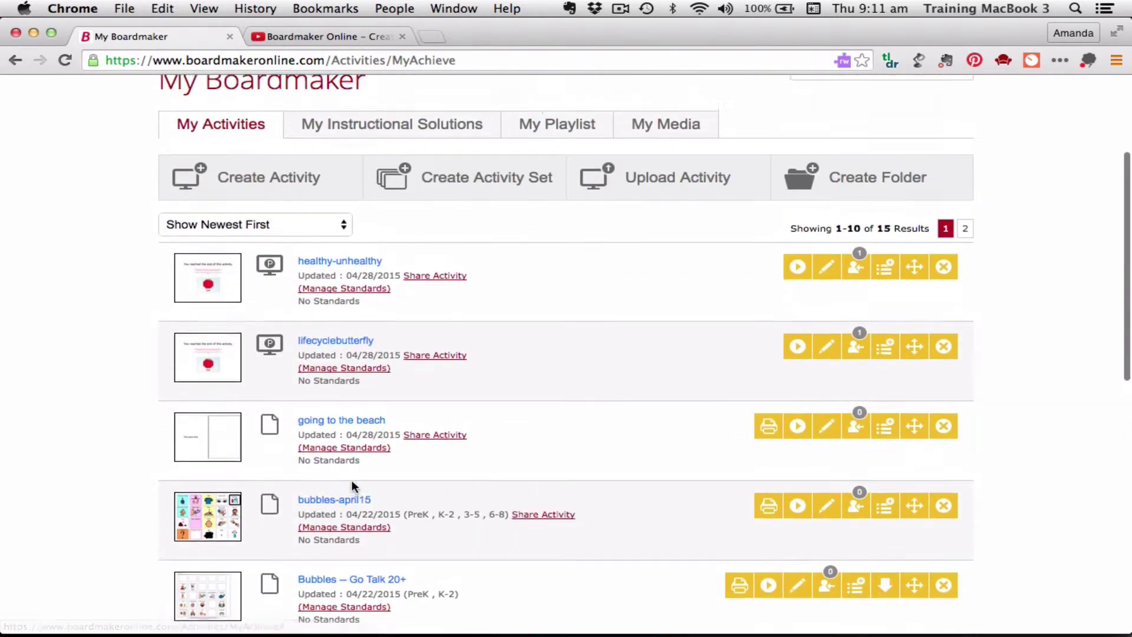
scroll(352, 482, down, 6)
scroll(352, 481, down, 10)
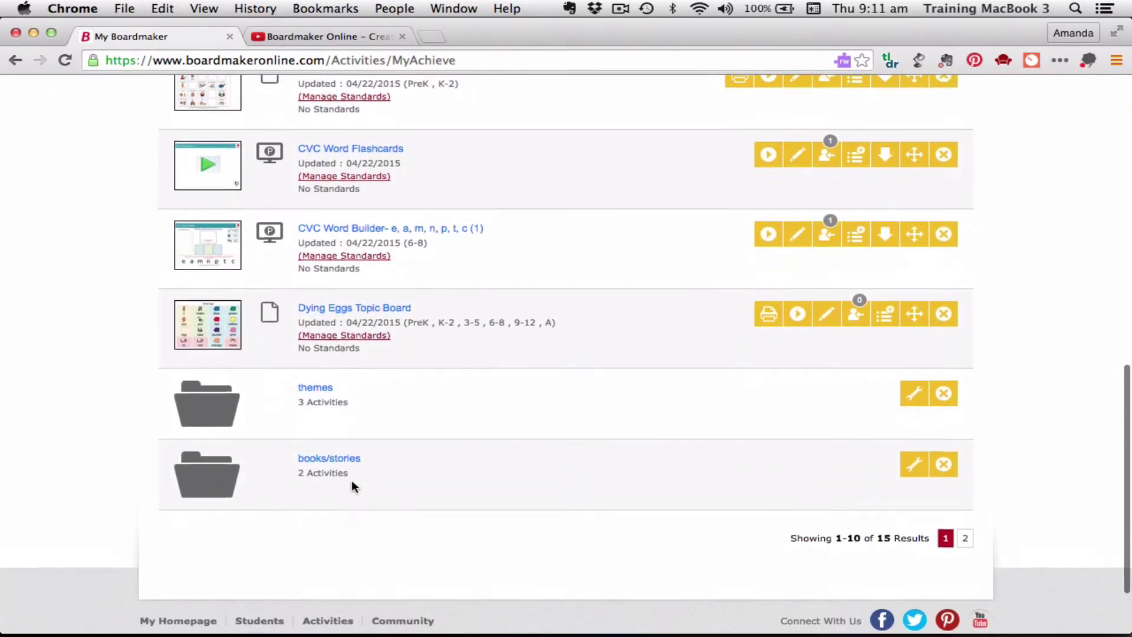
scroll(352, 482, up, 10)
scroll(352, 481, down, 1)
scroll(354, 487, up, 3)
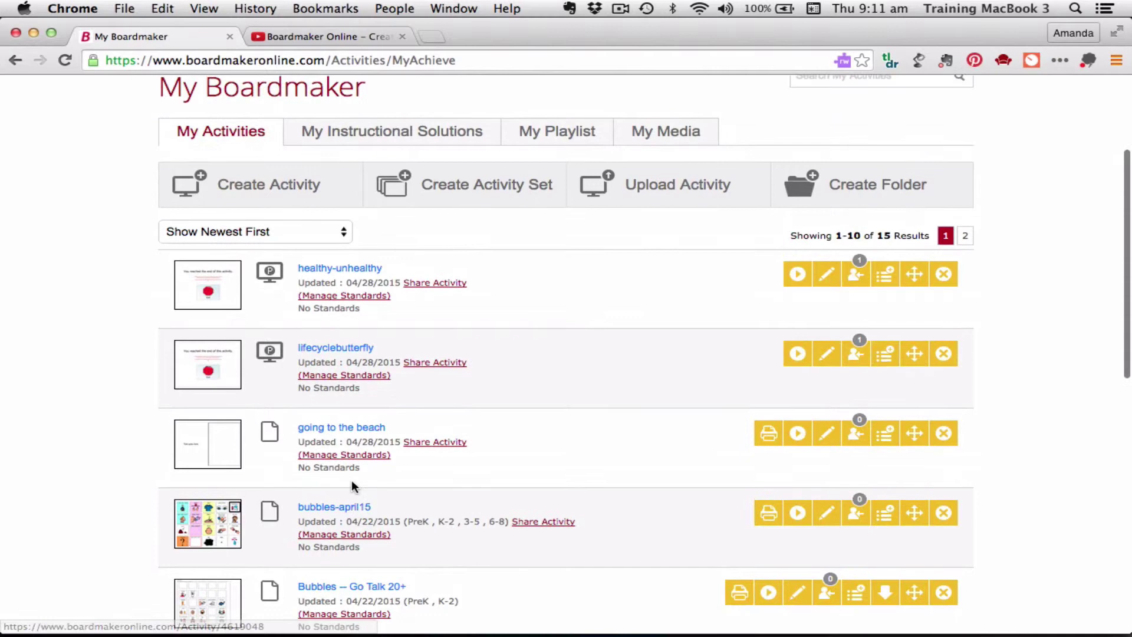
scroll(354, 487, down, 8)
scroll(352, 487, down, 3)
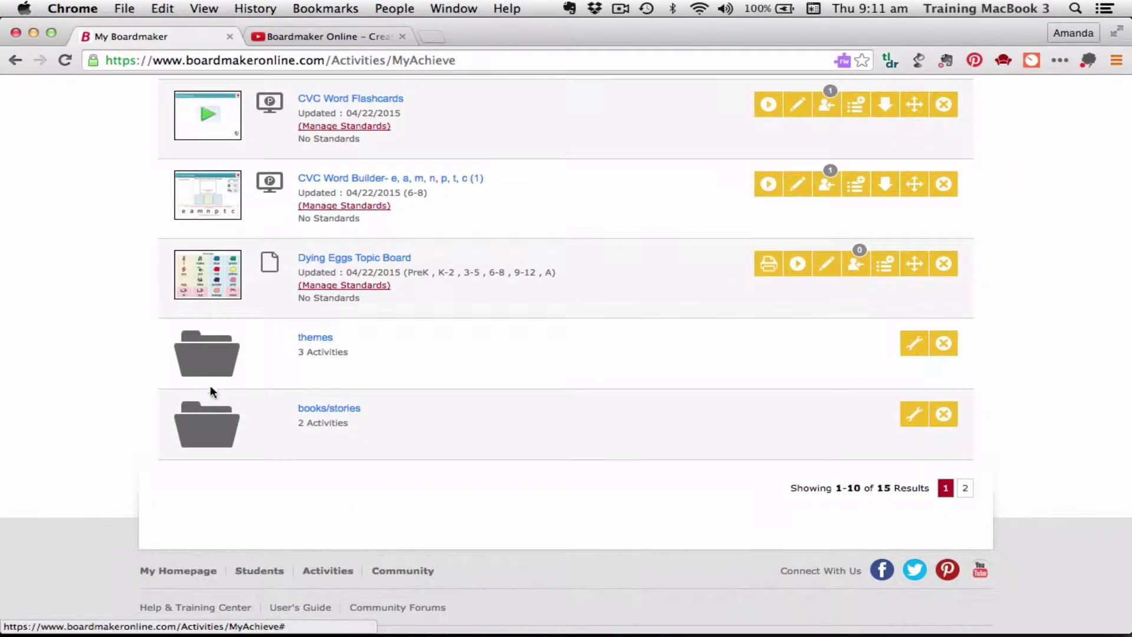
click(317, 340)
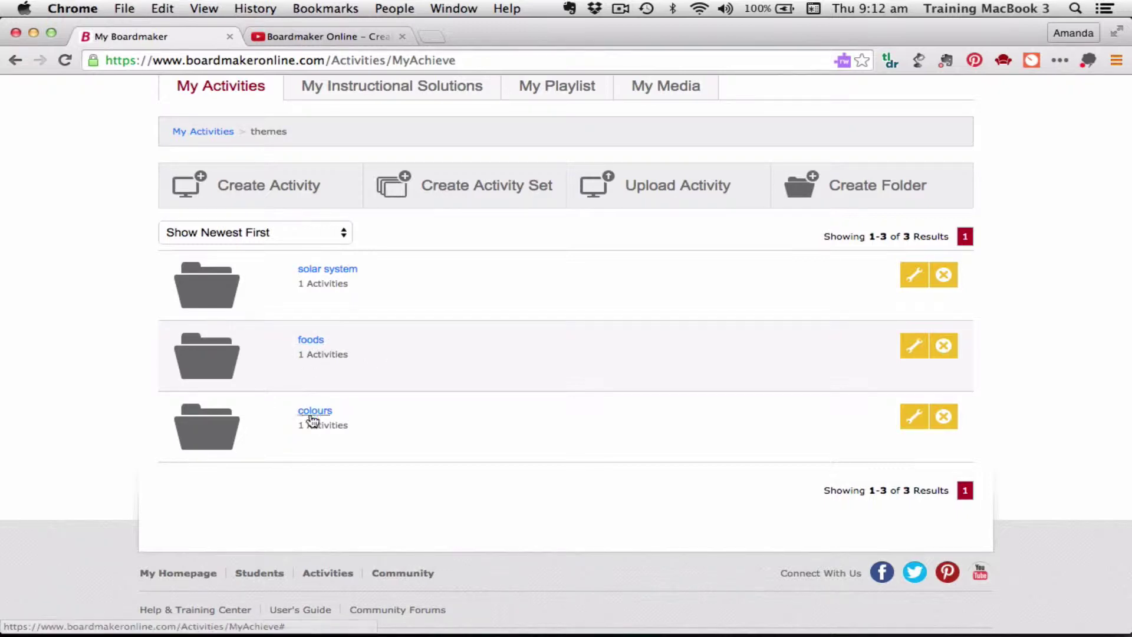
scroll(365, 382, up, 5)
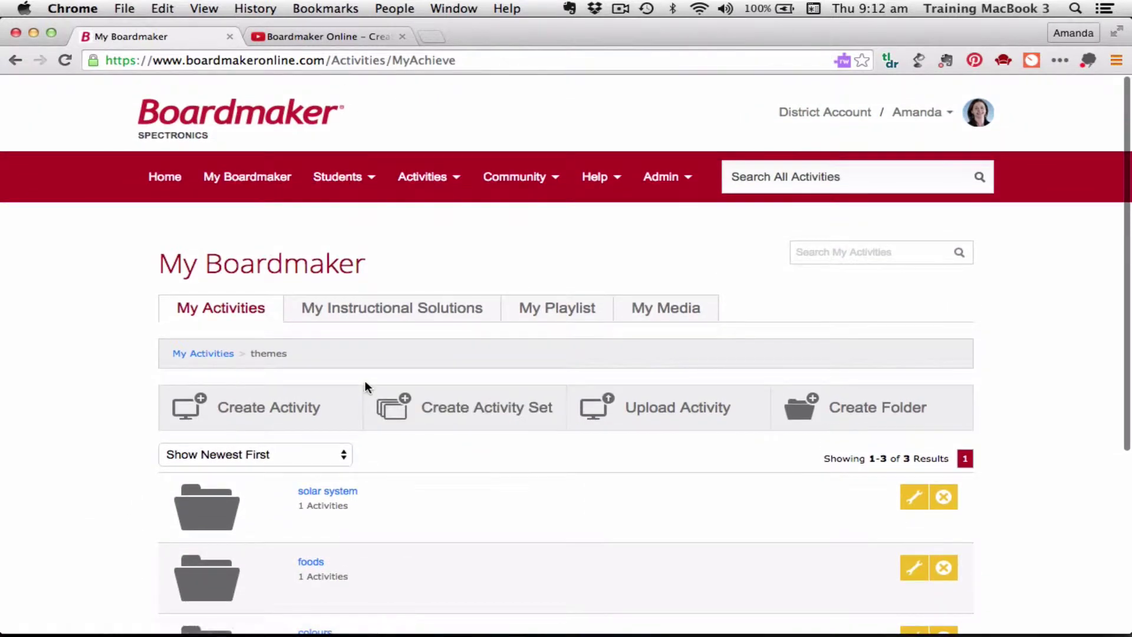
click(201, 356)
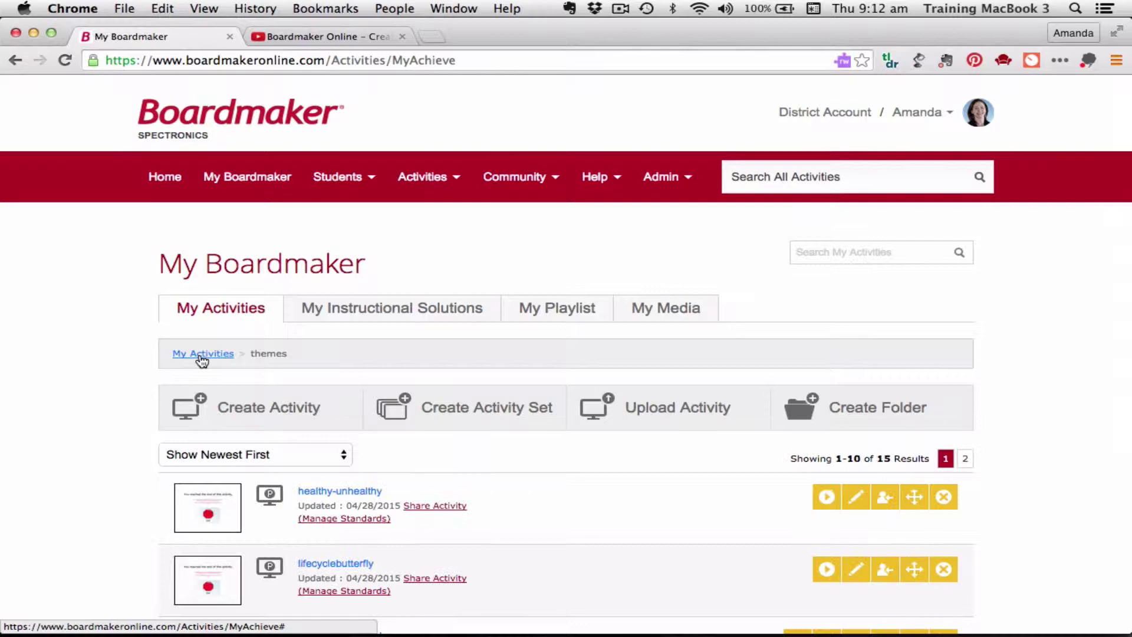
scroll(506, 507, down, 10)
scroll(506, 513, down, 6)
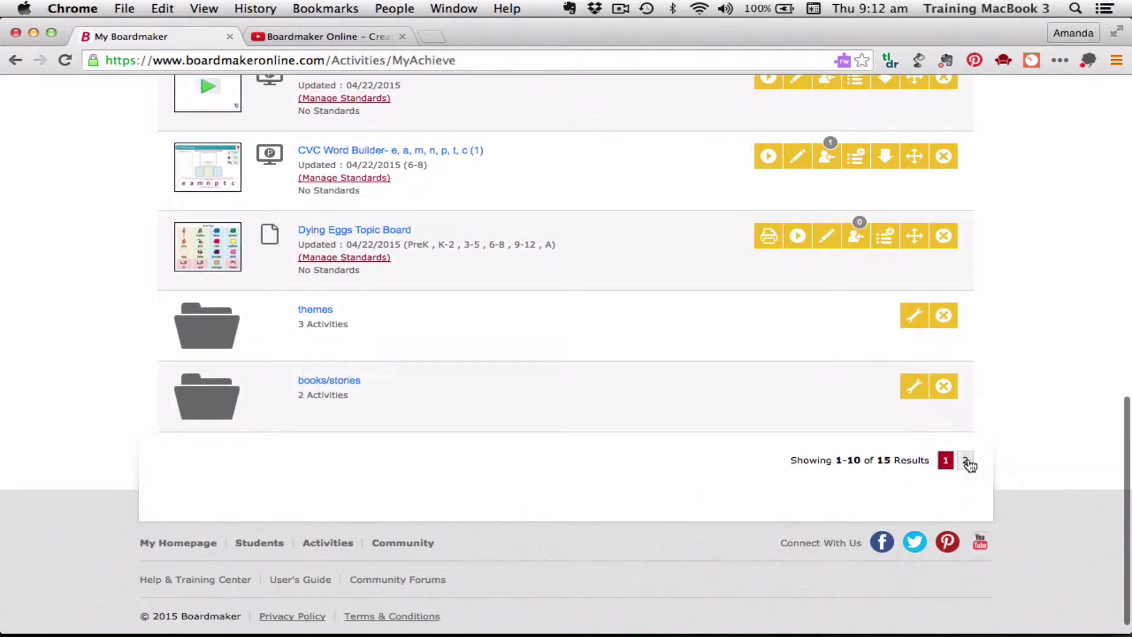
click(967, 461)
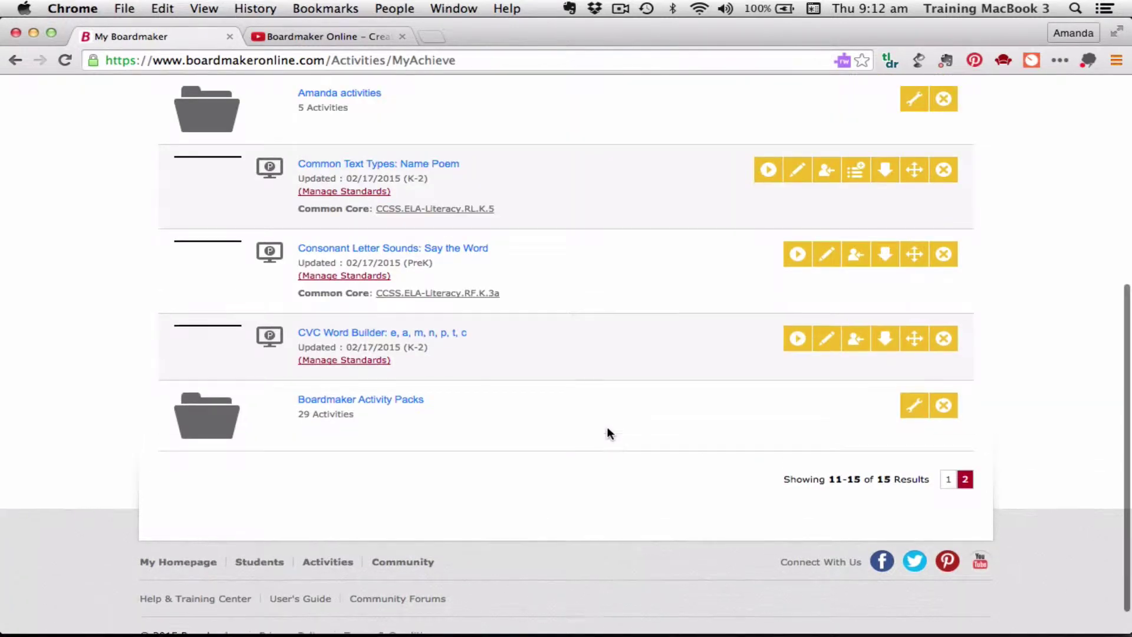
scroll(585, 376, up, 2)
scroll(584, 376, down, 4)
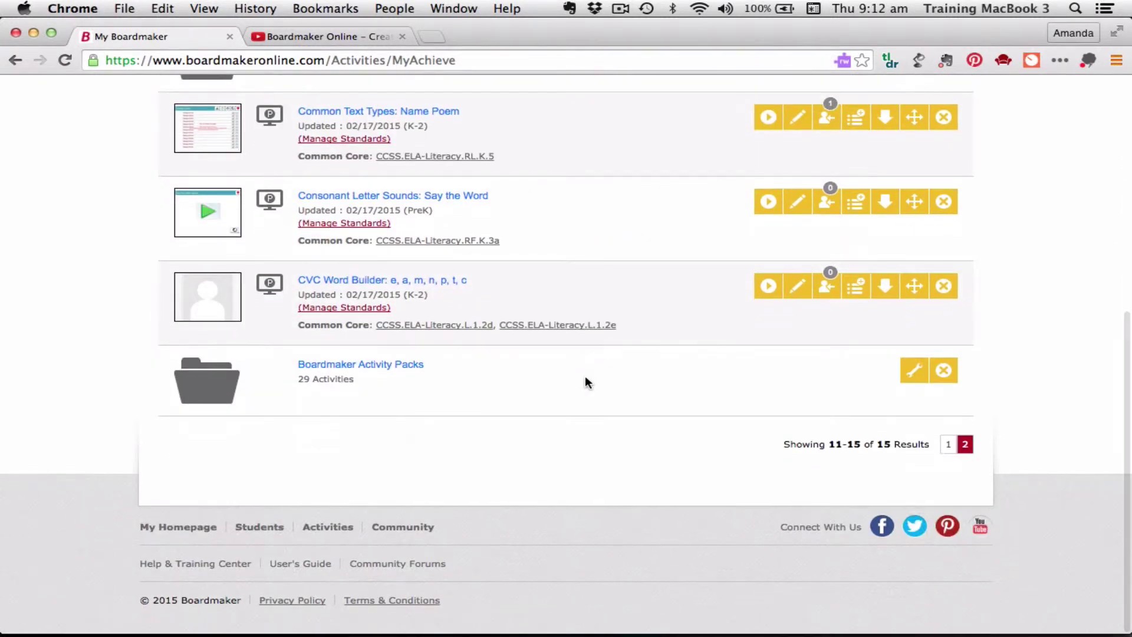
click(947, 445)
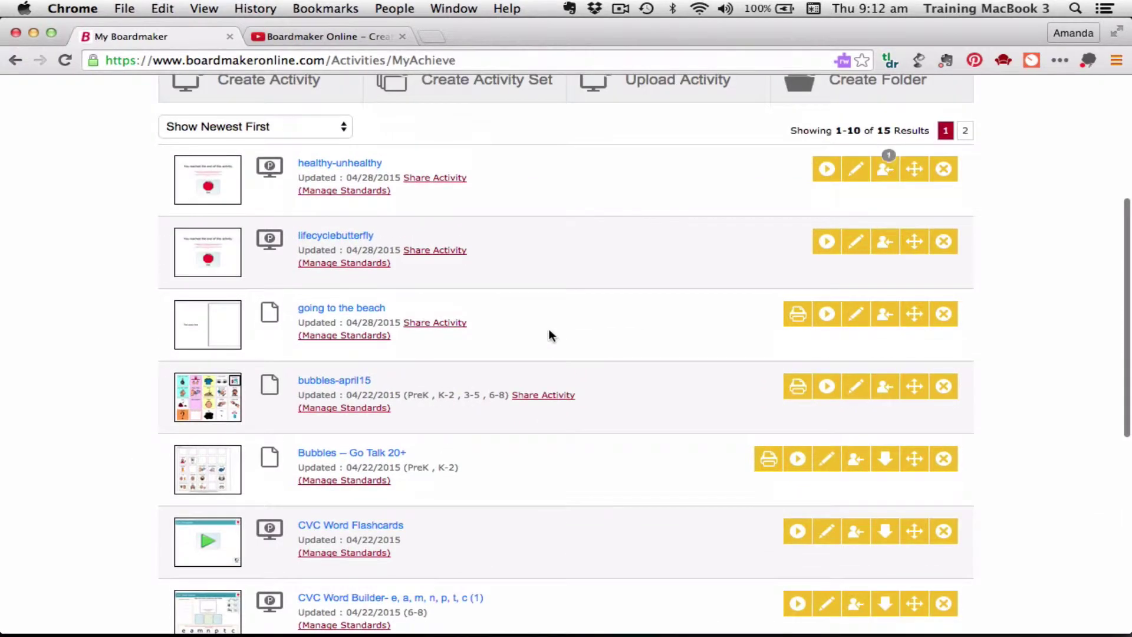
scroll(548, 328, down, 5)
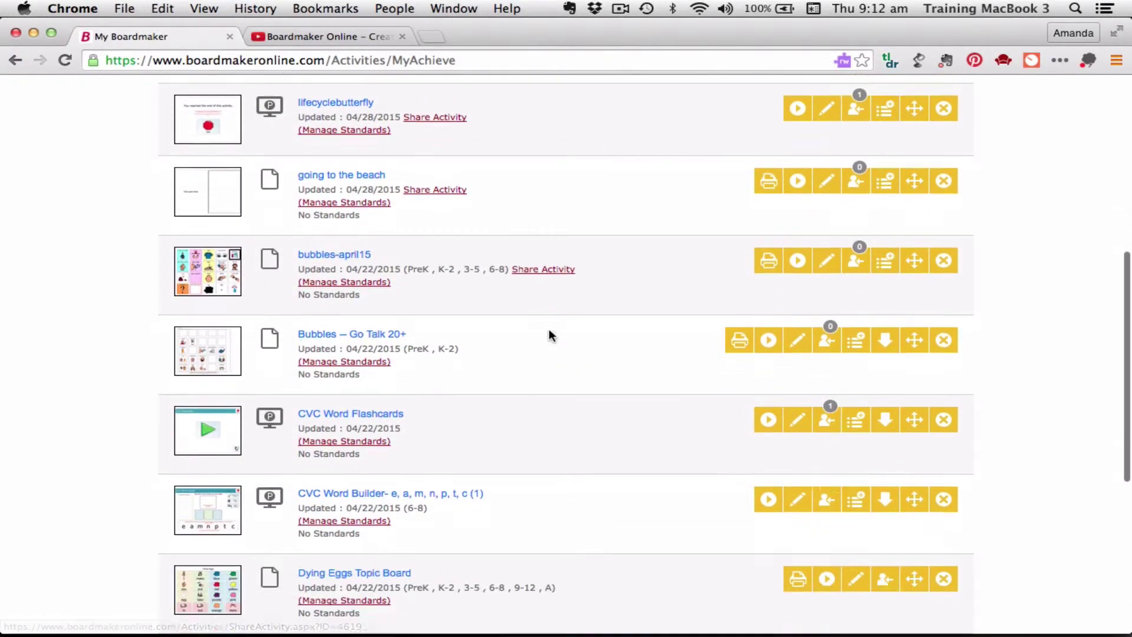
scroll(549, 330, down, 3)
scroll(548, 330, up, 6)
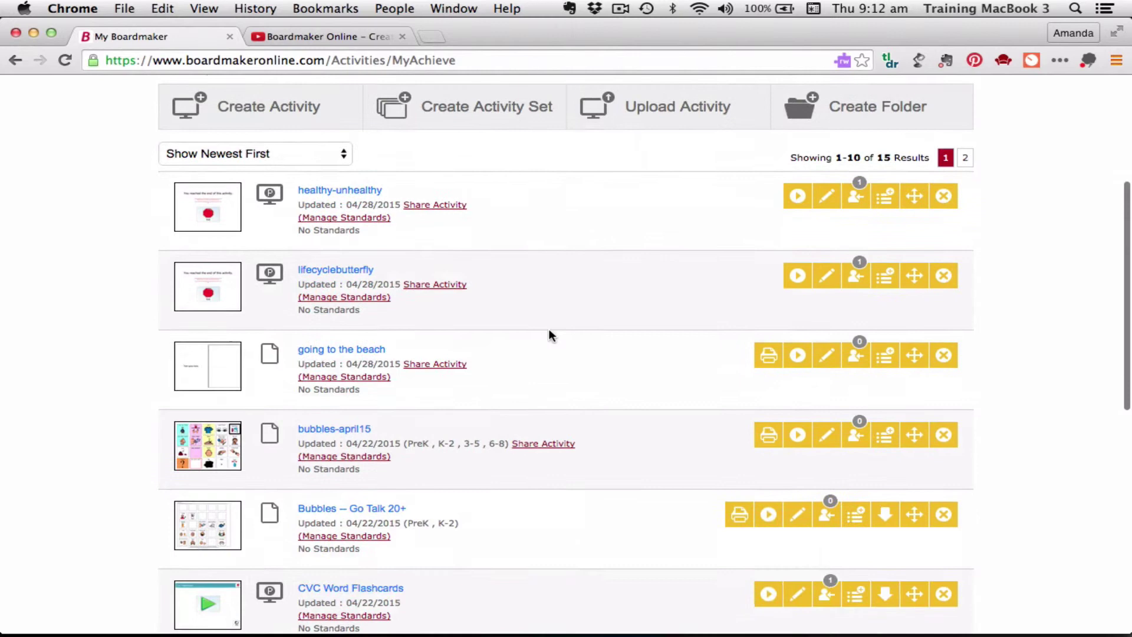
scroll(548, 334, down, 2)
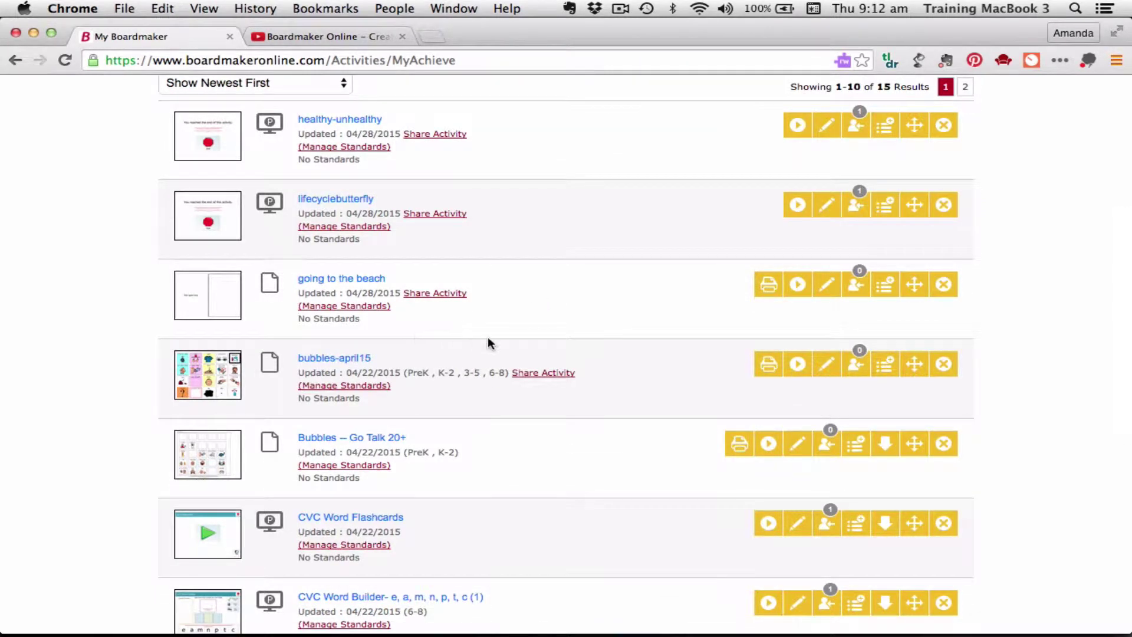
scroll(487, 342, down, 2)
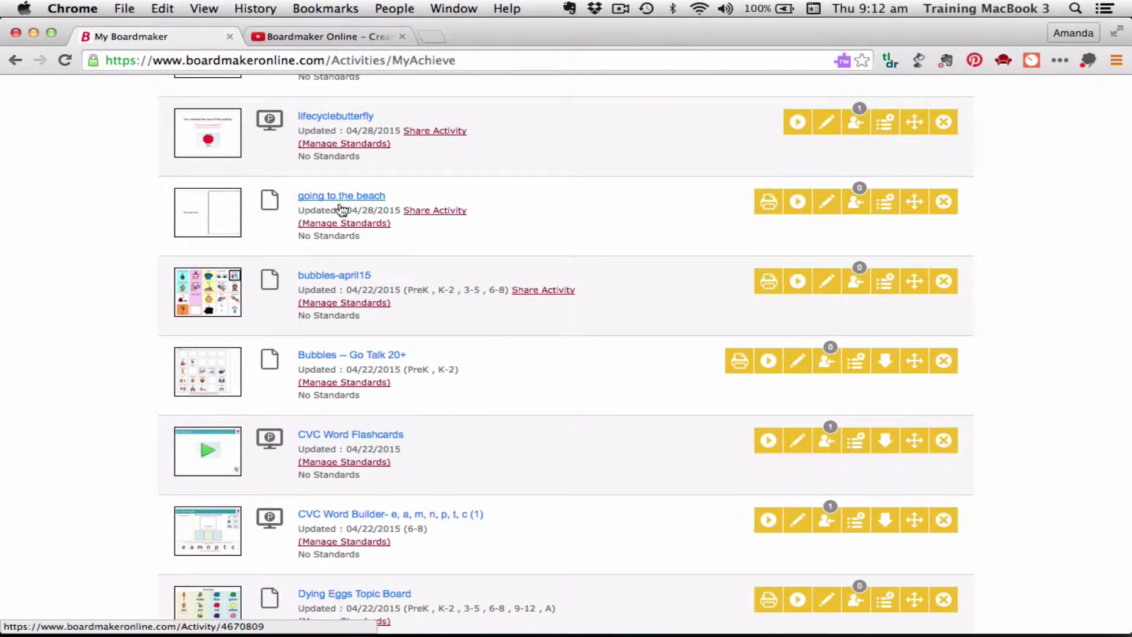
scroll(442, 324, down, 8)
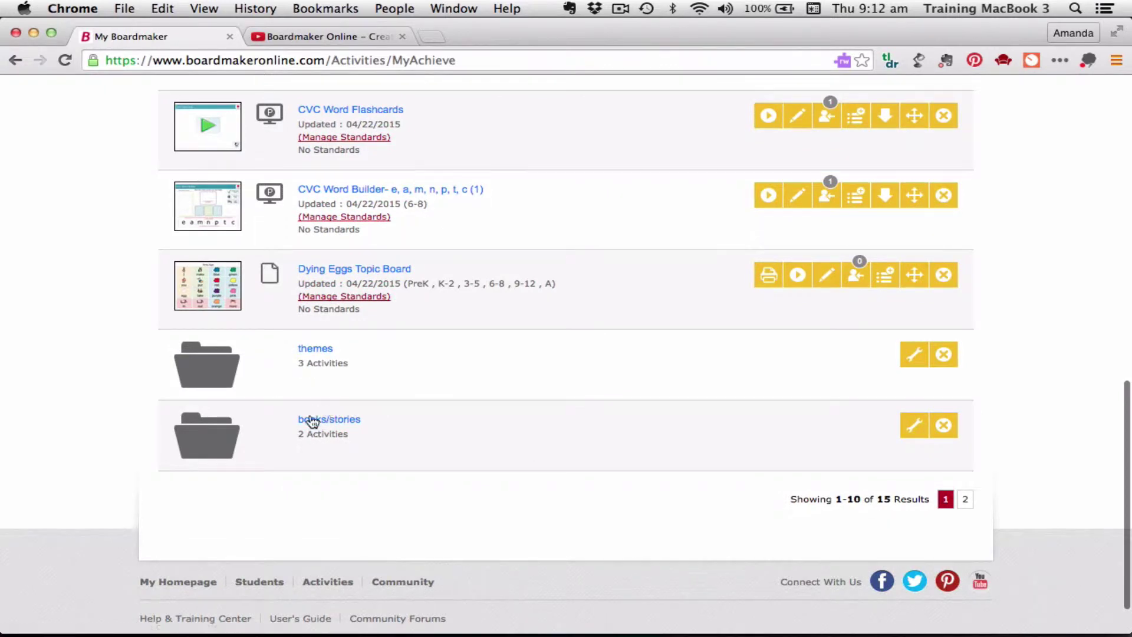
scroll(436, 352, up, 1)
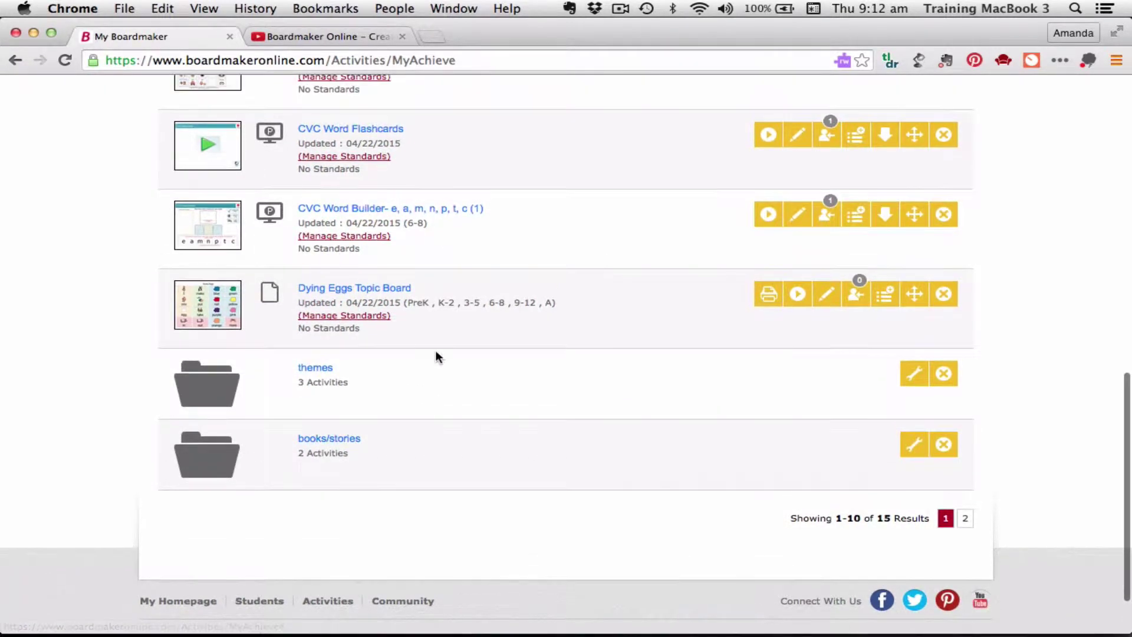
scroll(435, 352, up, 10)
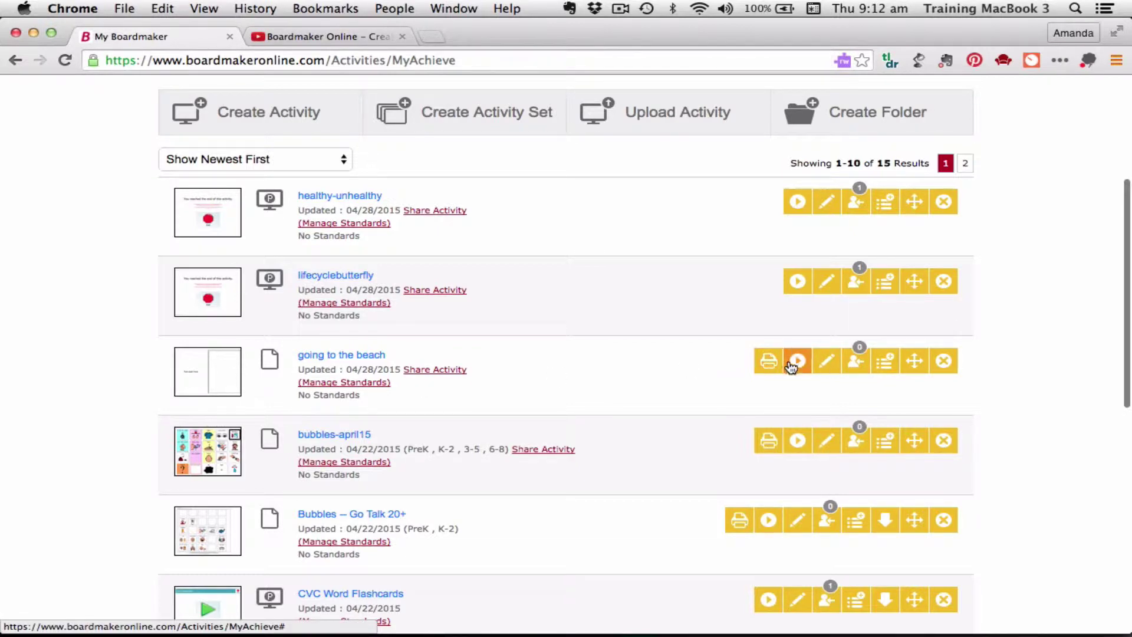
Move going to the beach into books/stories, confirm it there, then return to My Activities
click(914, 361)
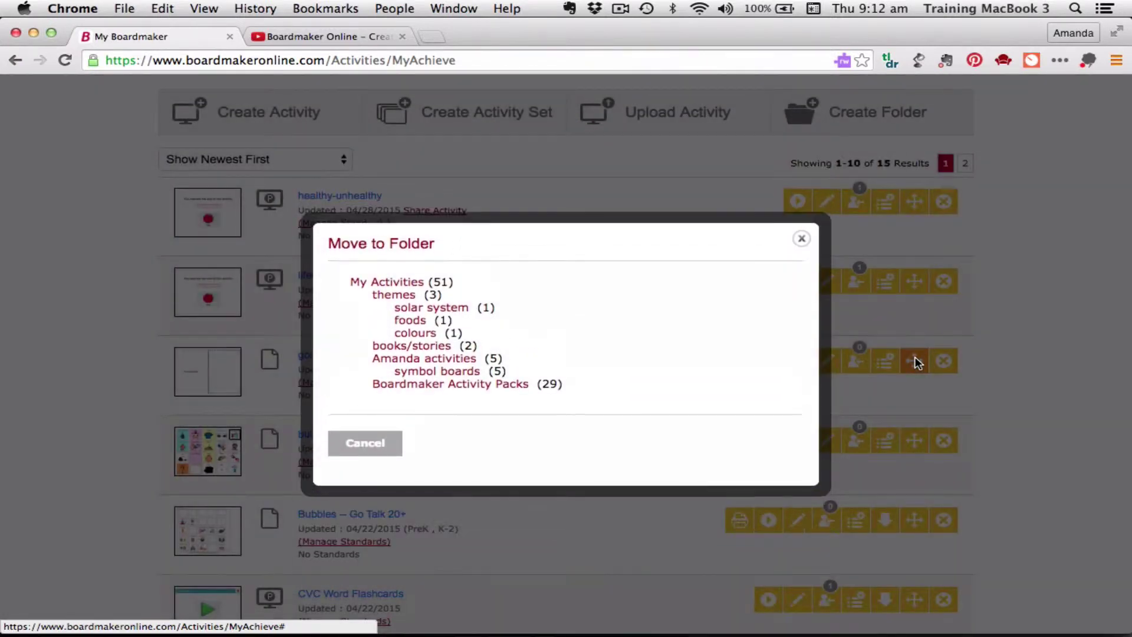
click(404, 350)
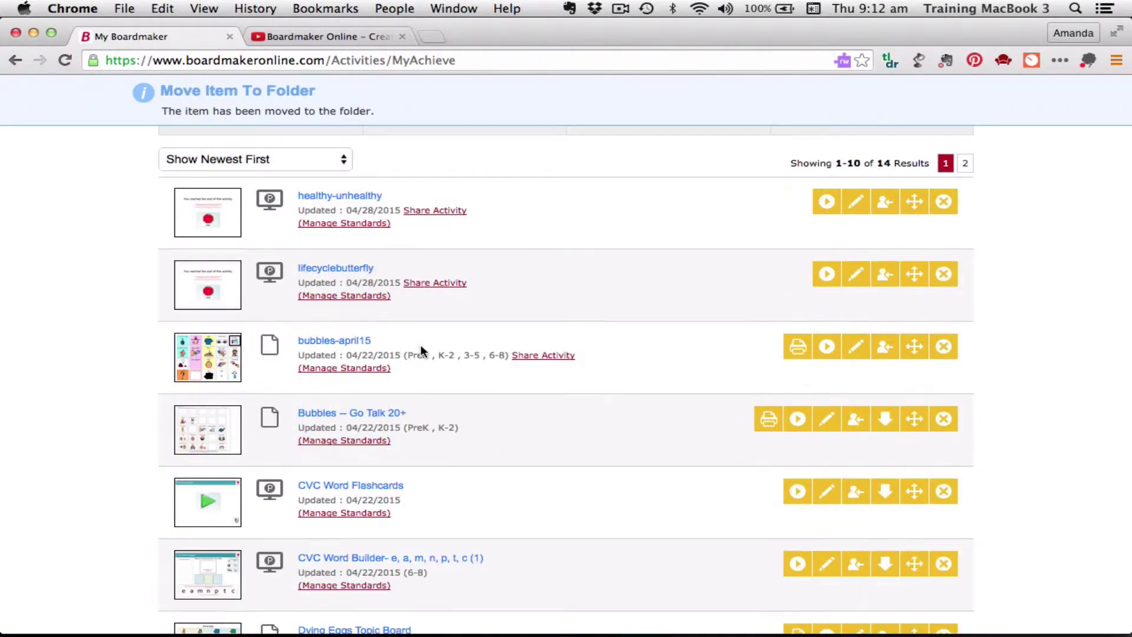
scroll(364, 407, down, 5)
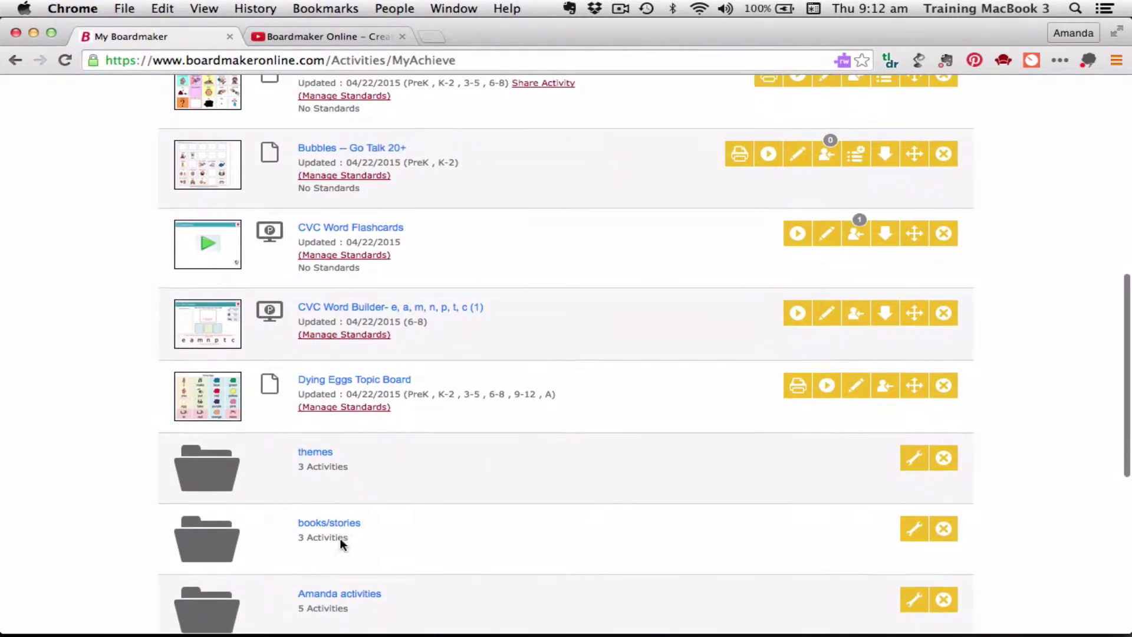
click(328, 537)
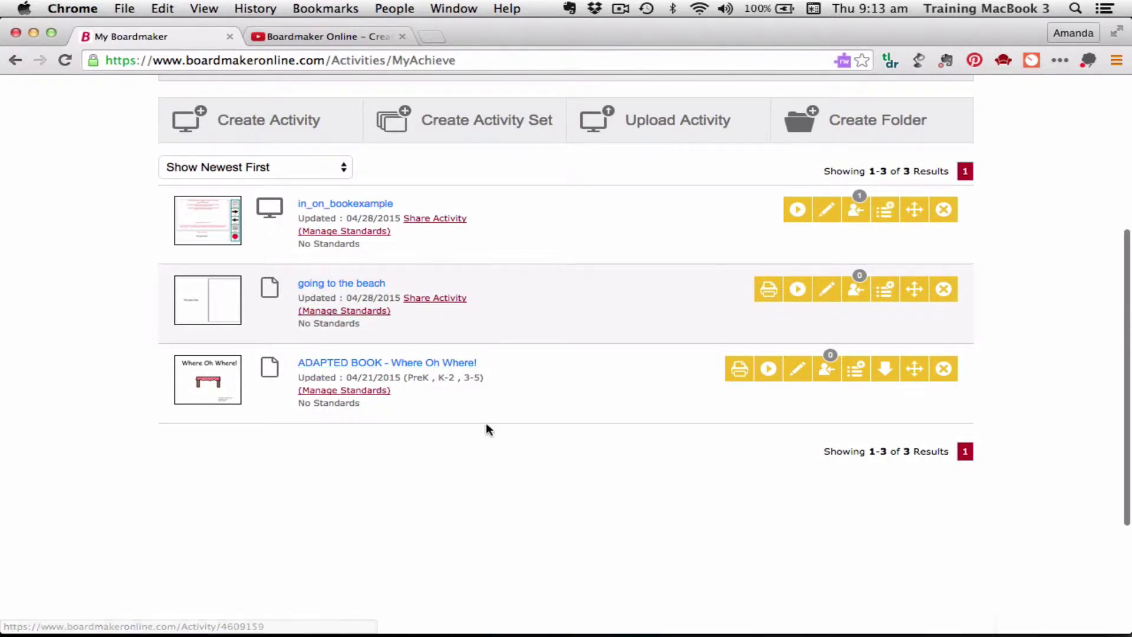
scroll(356, 253, up, 3)
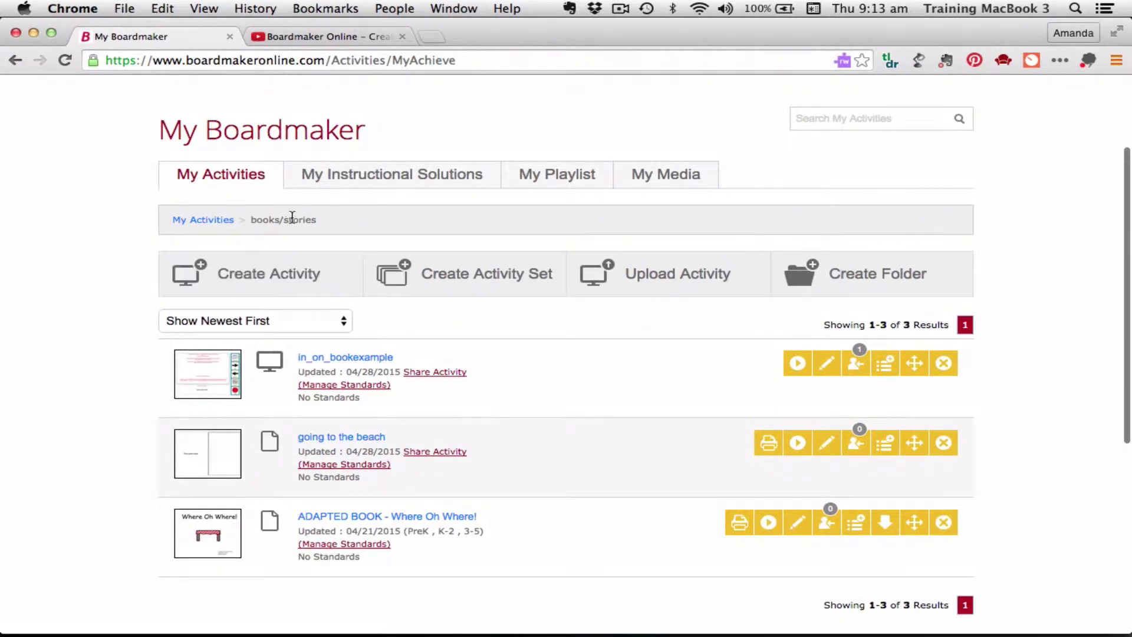
click(207, 220)
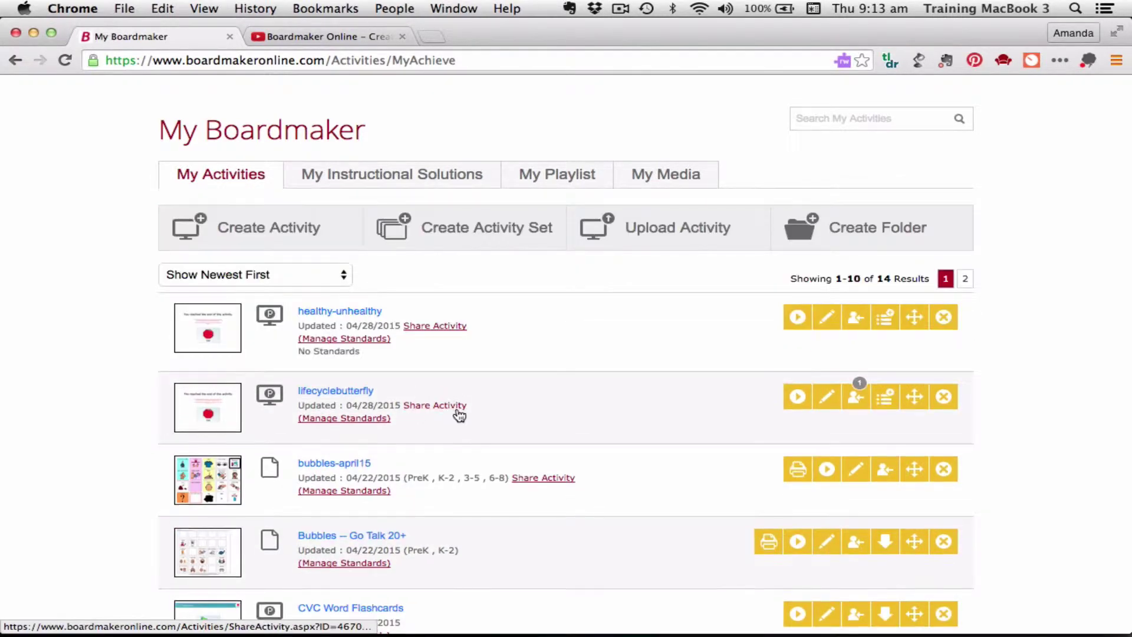
Create a new empty folder named 'Symbol boards' in My Activities
scroll(457, 411, down, 2)
scroll(457, 411, up, 1)
scroll(457, 412, down, 2)
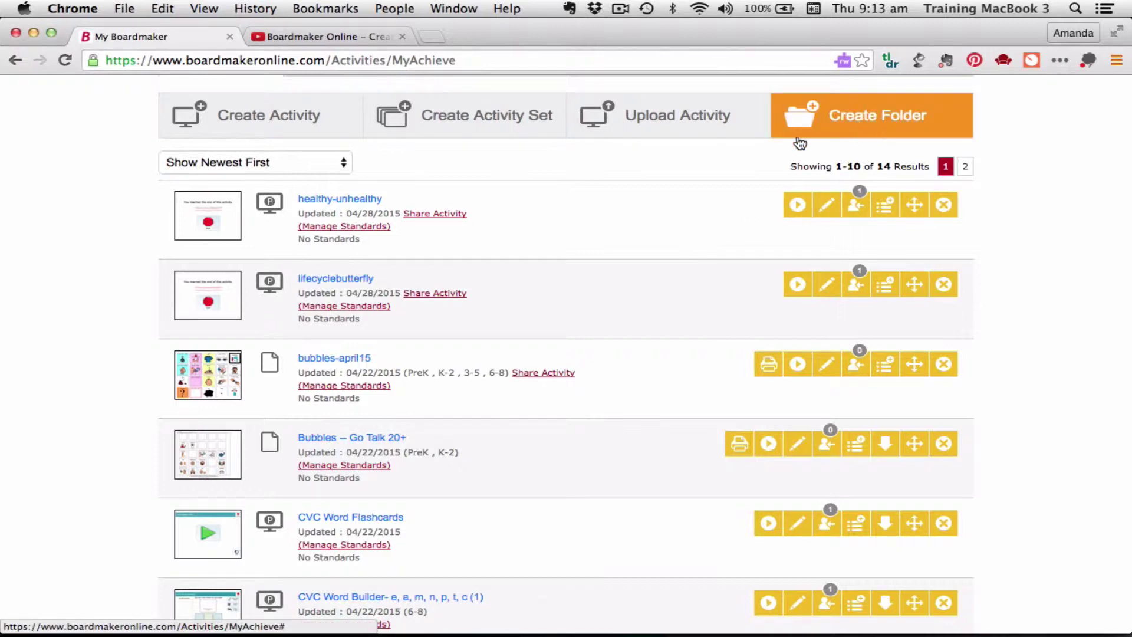
click(863, 120)
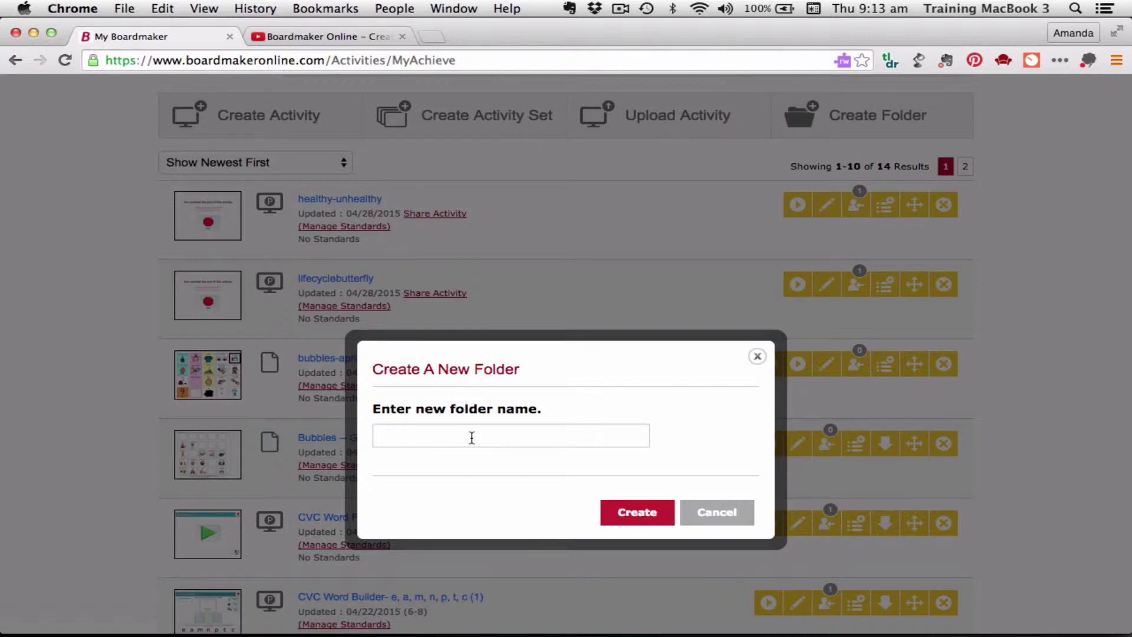
click(397, 435)
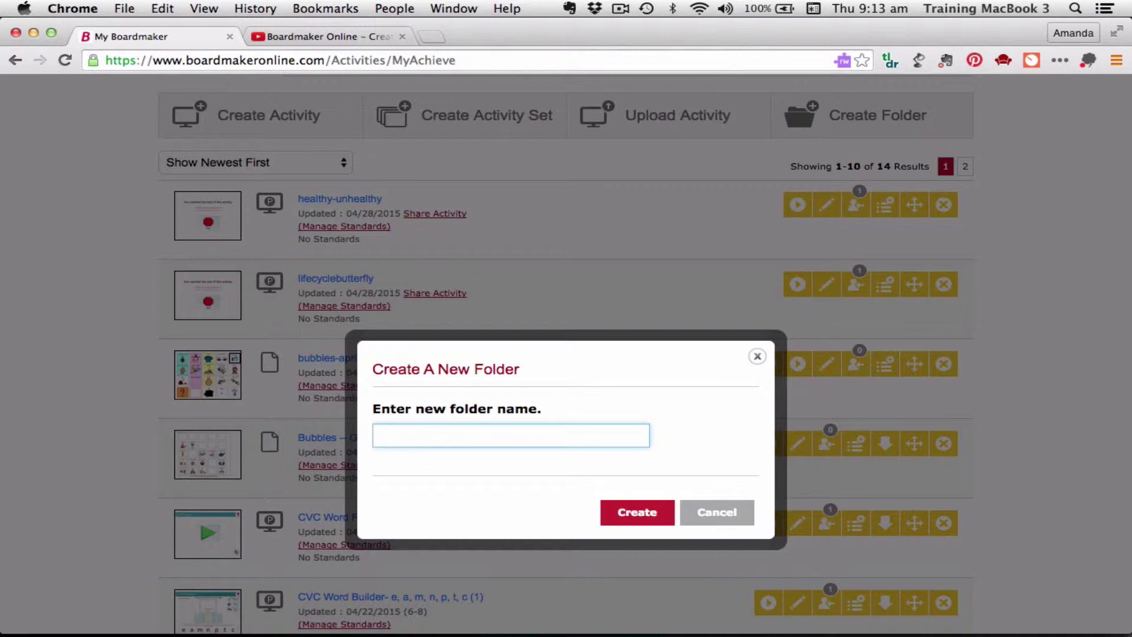
text(Co)
key(BackSpace)
key(BackSpace)
text(Sy)
click(629, 513)
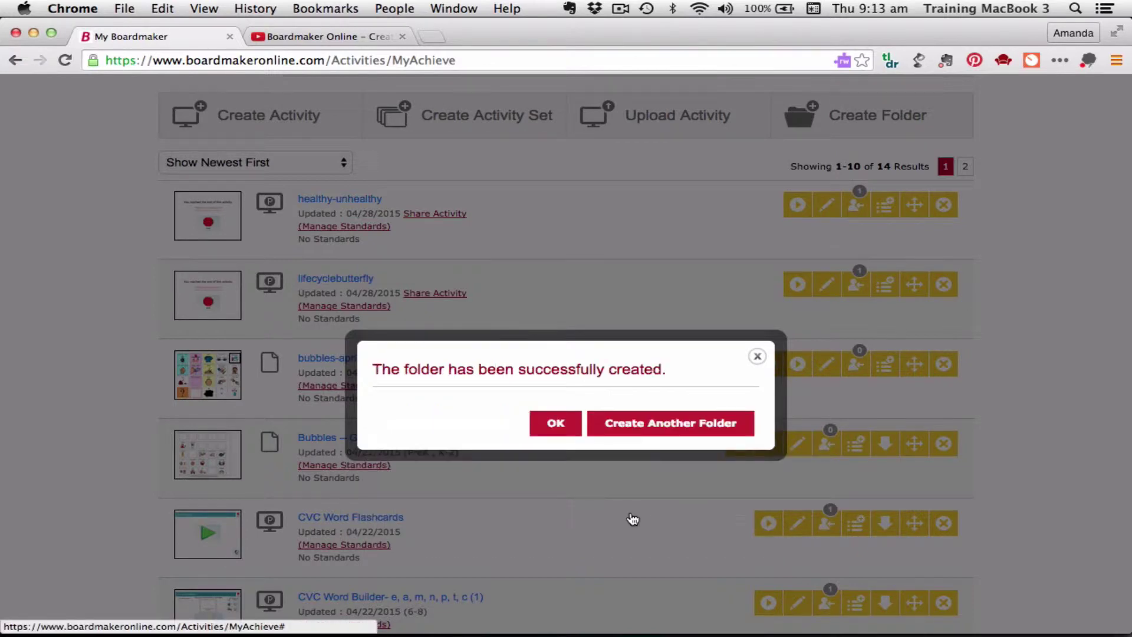
click(552, 422)
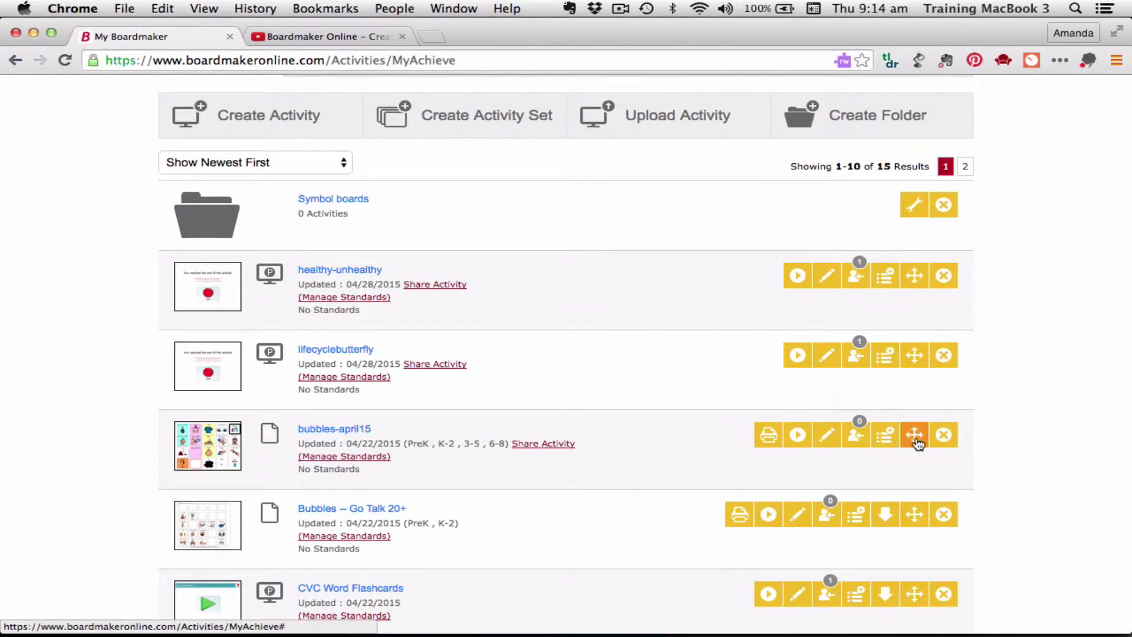
Move bubbles-april15 and Bubbles — Go Talk 20+ into the Symbol boards folder
click(915, 436)
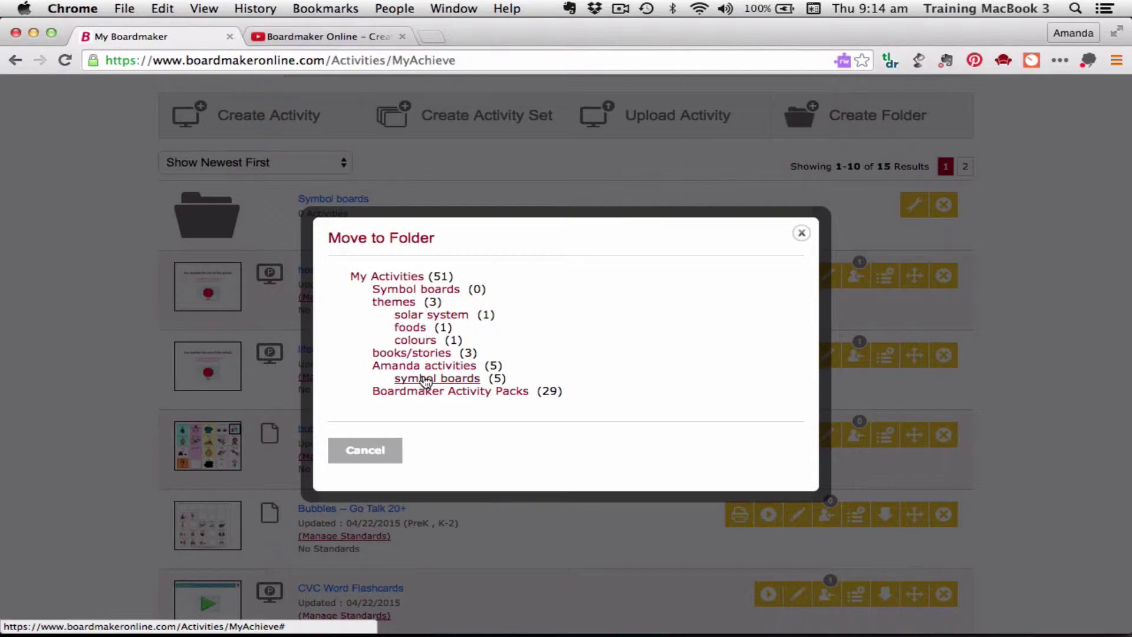
click(416, 290)
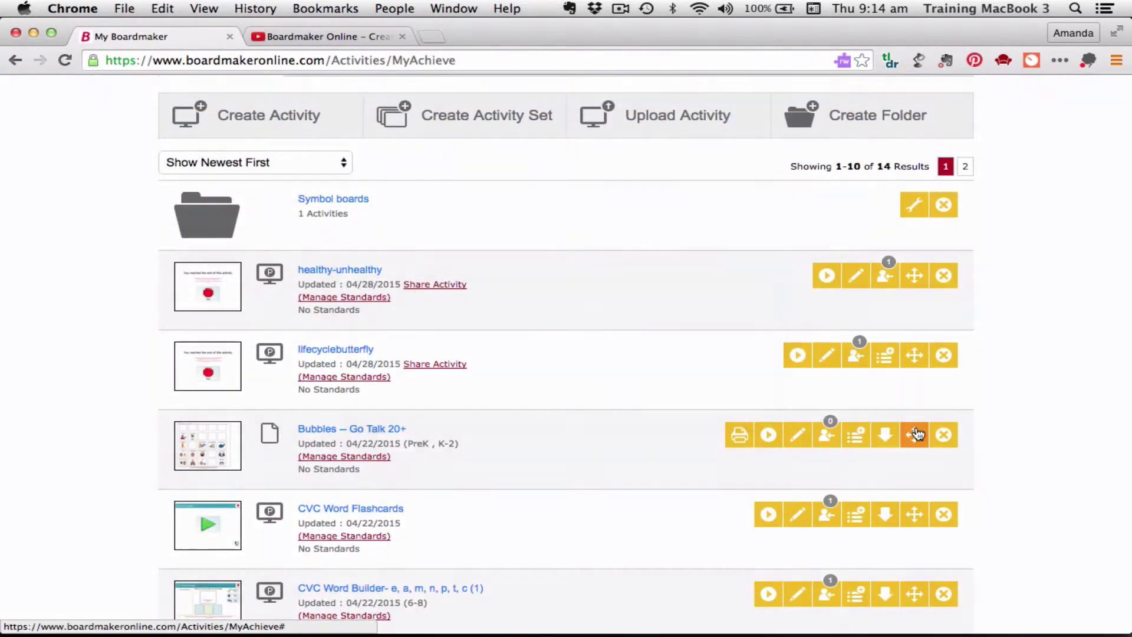
click(915, 434)
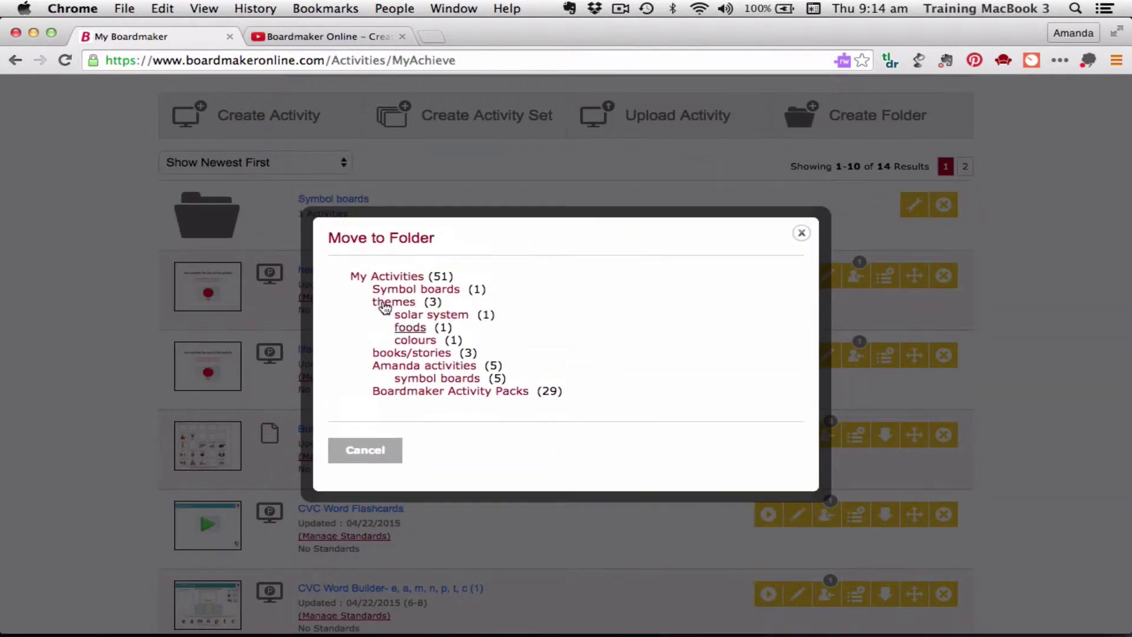
click(389, 290)
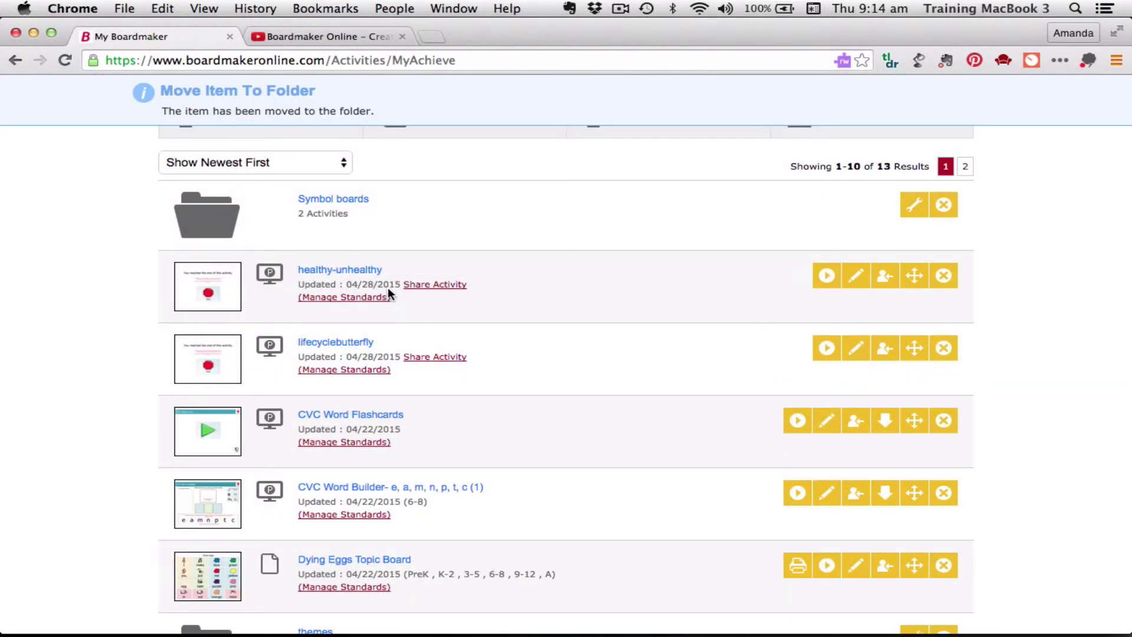
scroll(428, 489, down, 5)
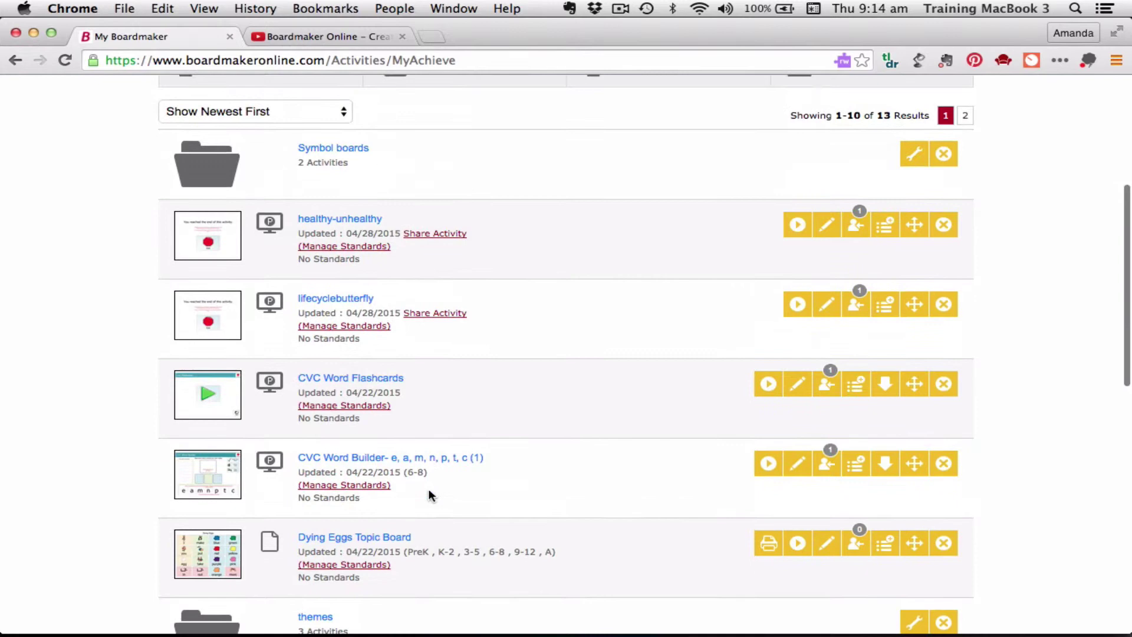
scroll(428, 495, down, 3)
scroll(428, 496, up, 4)
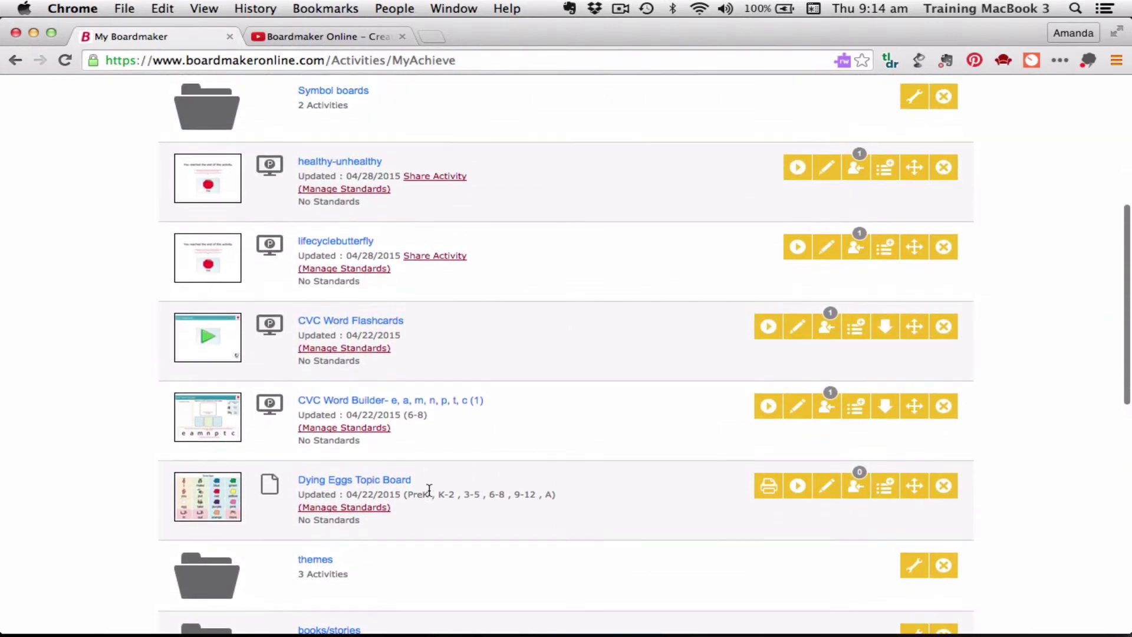
scroll(429, 489, down, 1)
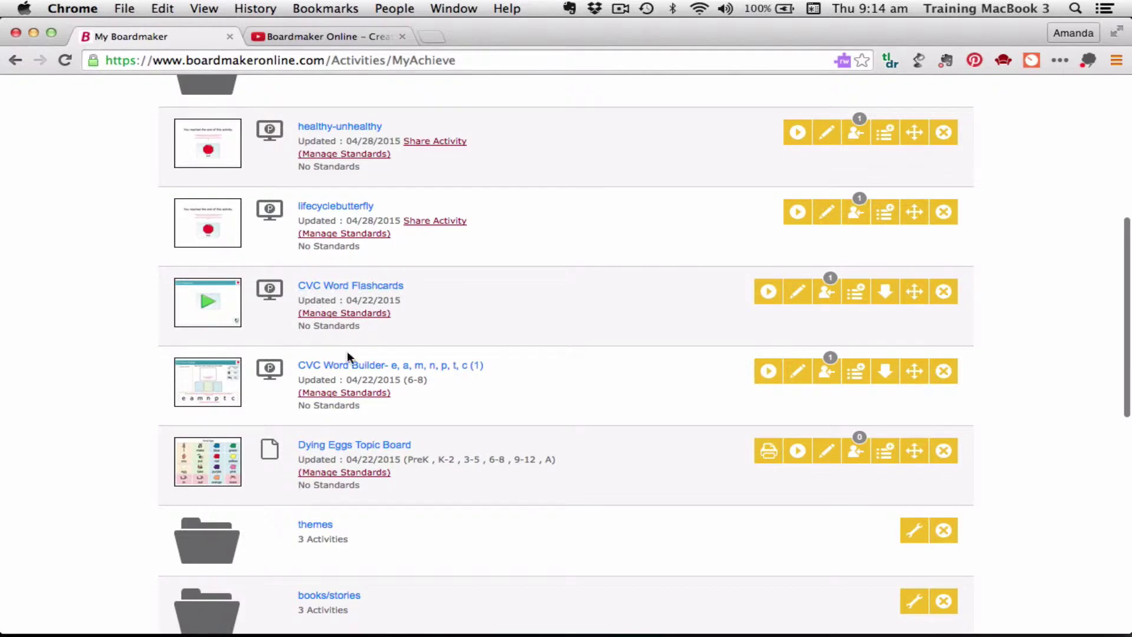
scroll(461, 362, up, 5)
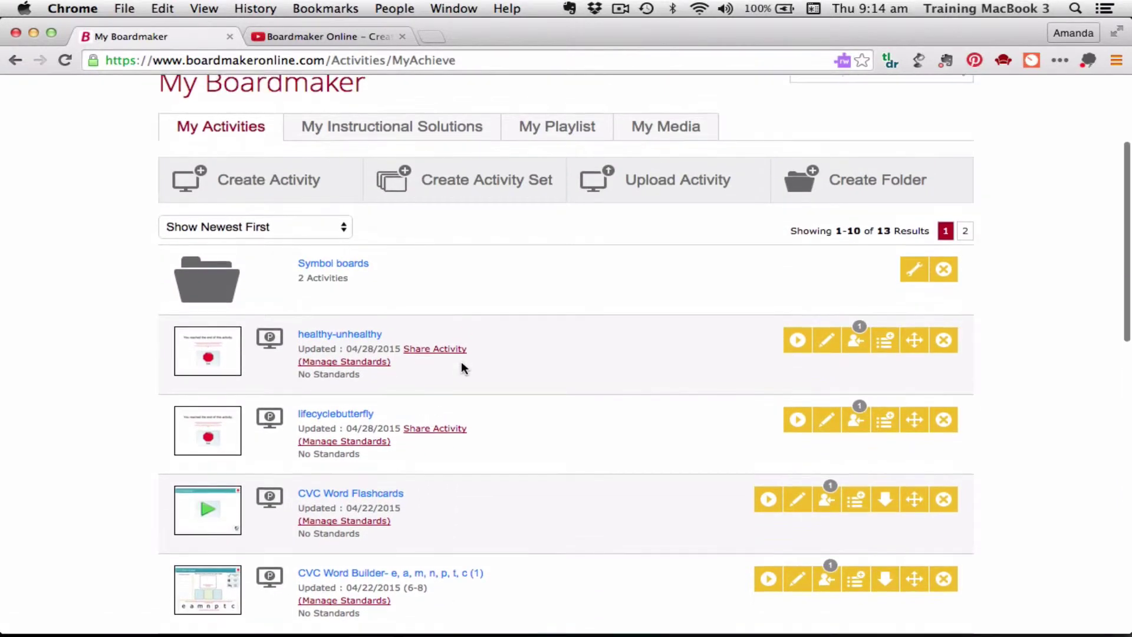
Create a new empty folder named 'Literacy', bringing My Activities to 14 results
click(871, 178)
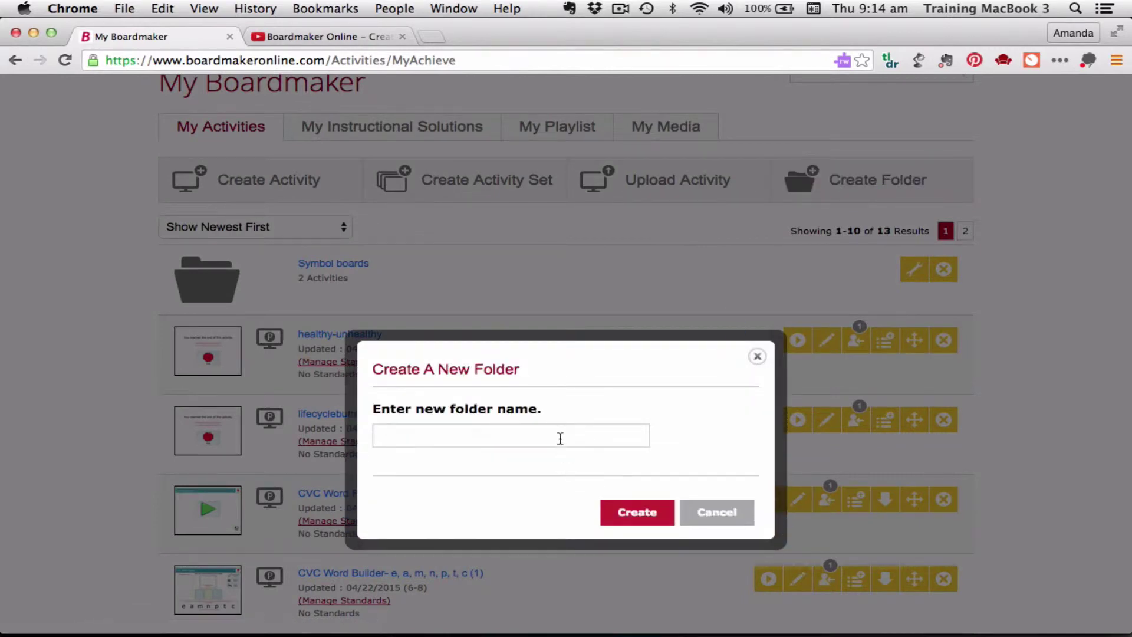
click(559, 437)
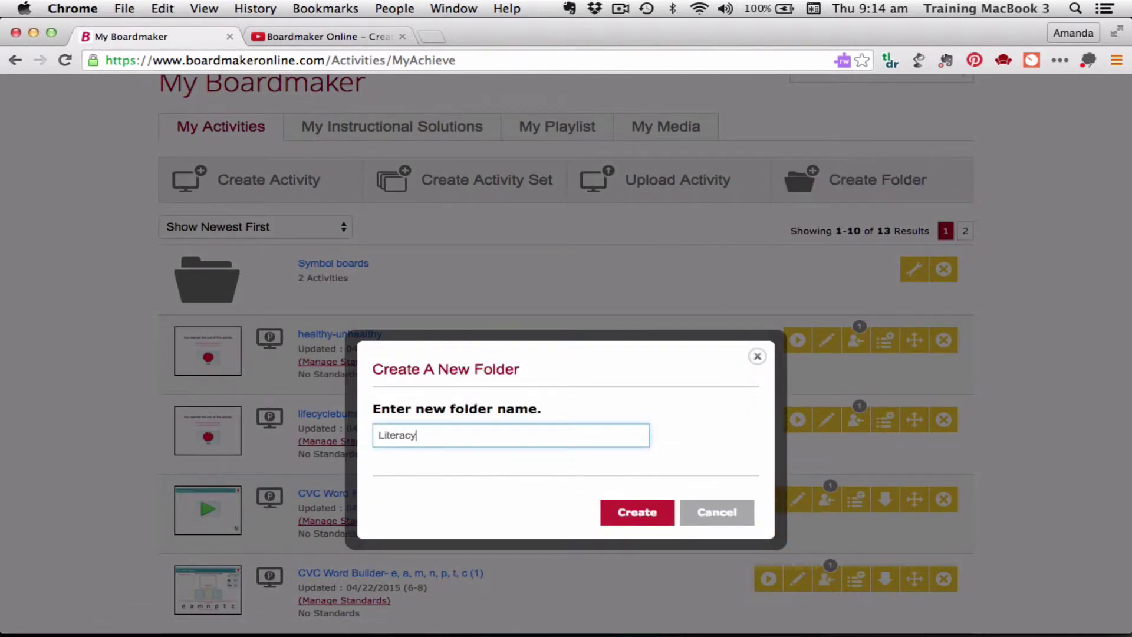
click(637, 512)
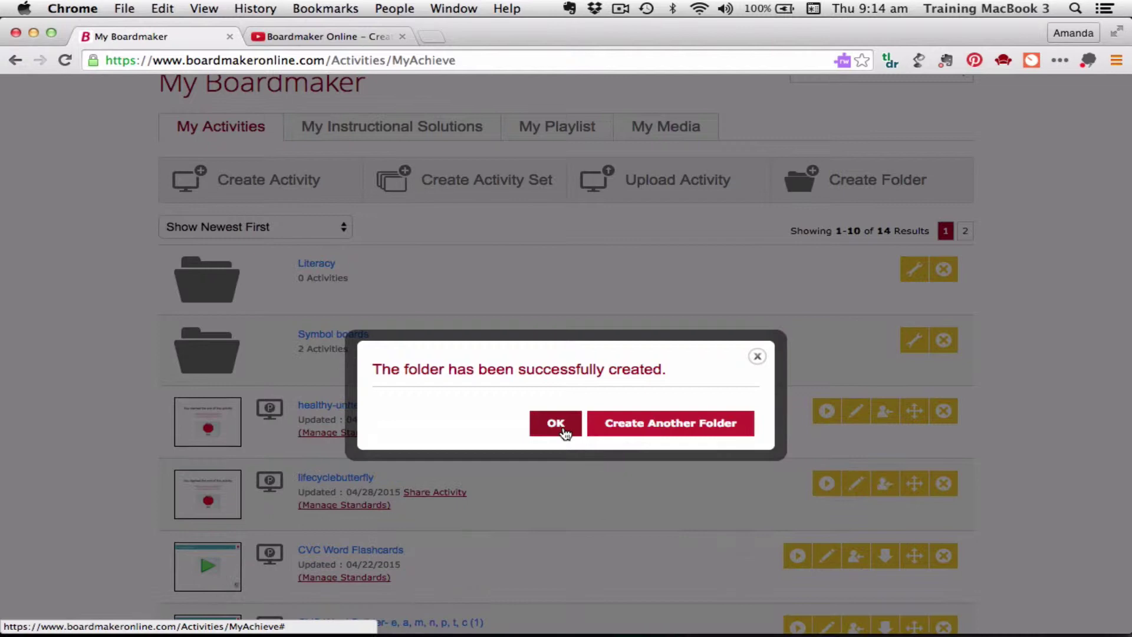
click(563, 432)
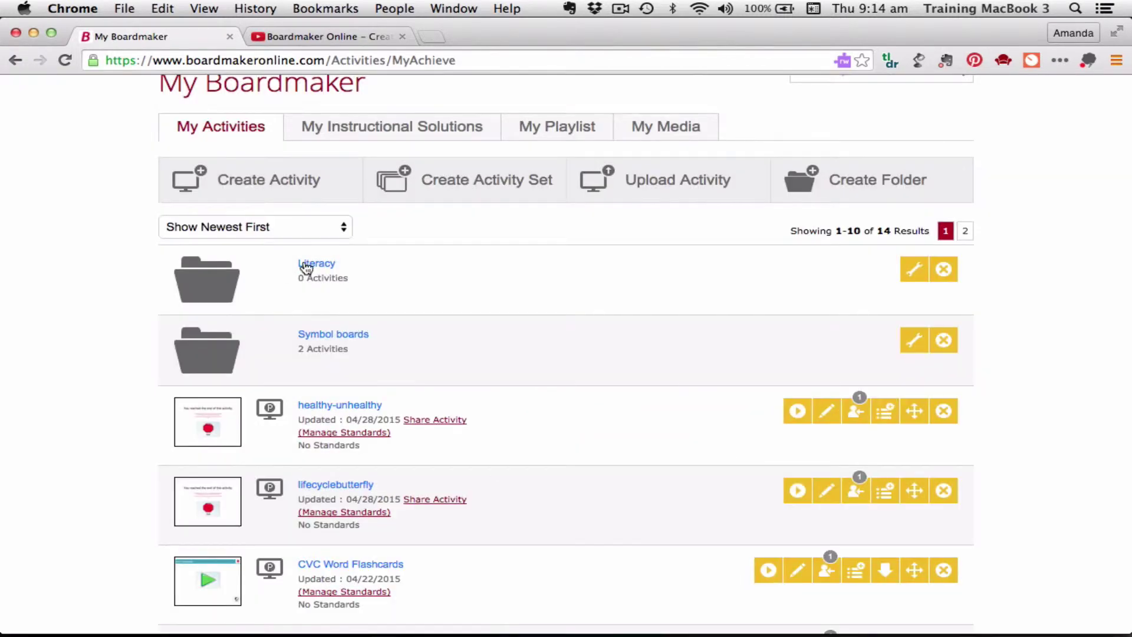
scroll(389, 440, down, 5)
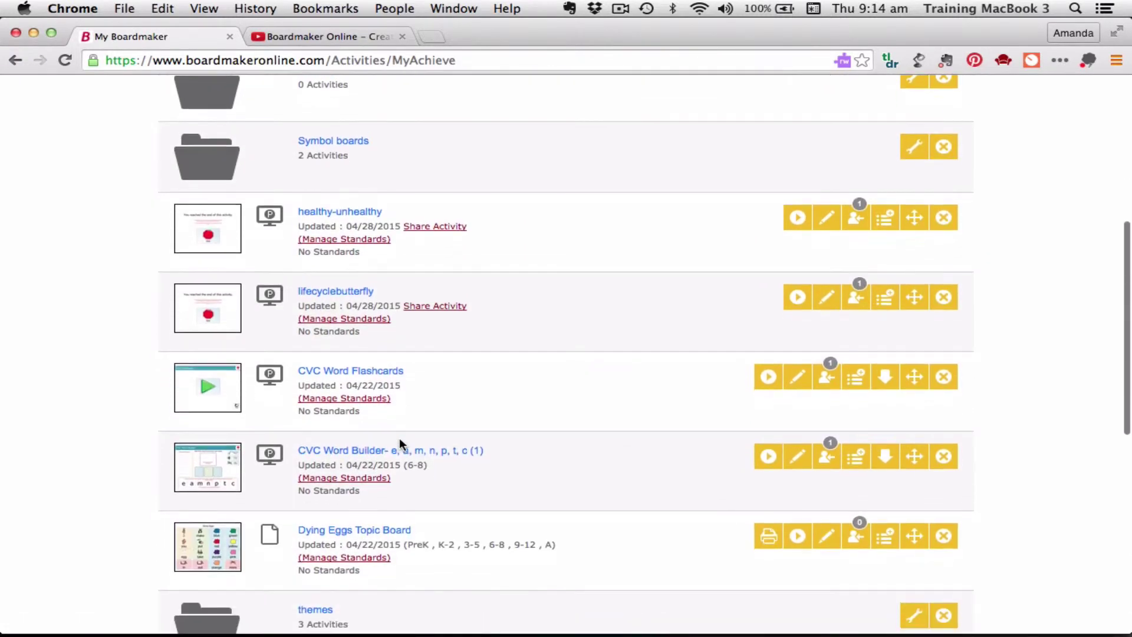
scroll(399, 437, up, 3)
scroll(398, 438, down, 3)
scroll(399, 439, up, 3)
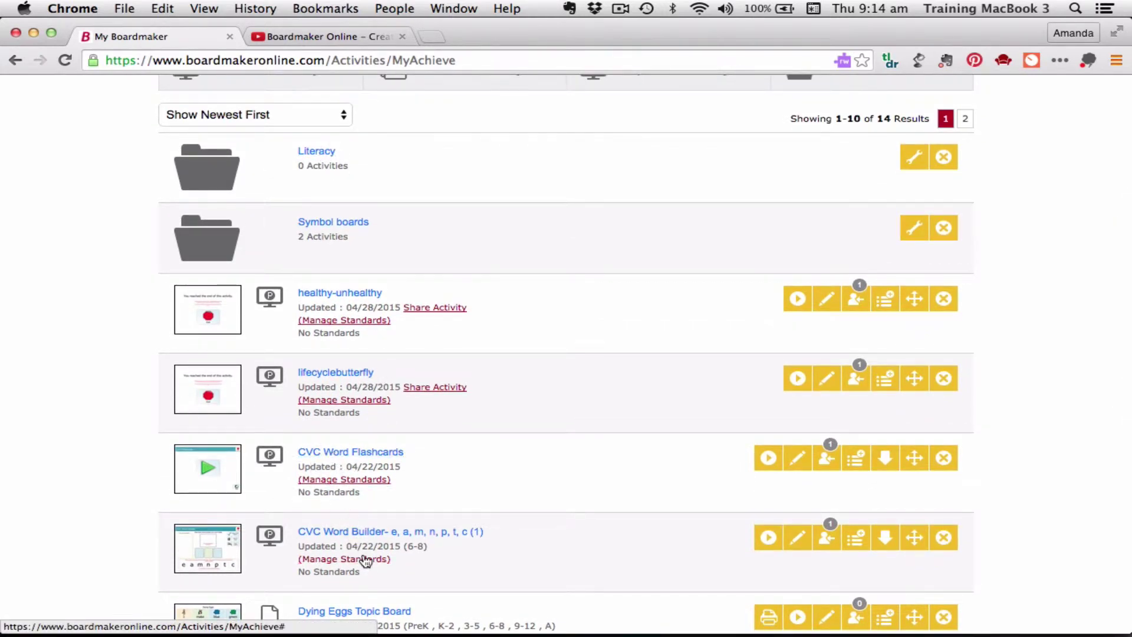
Inside the Literacy folder, create two subfolders named 'Rhyme' and 'CVC'
click(317, 157)
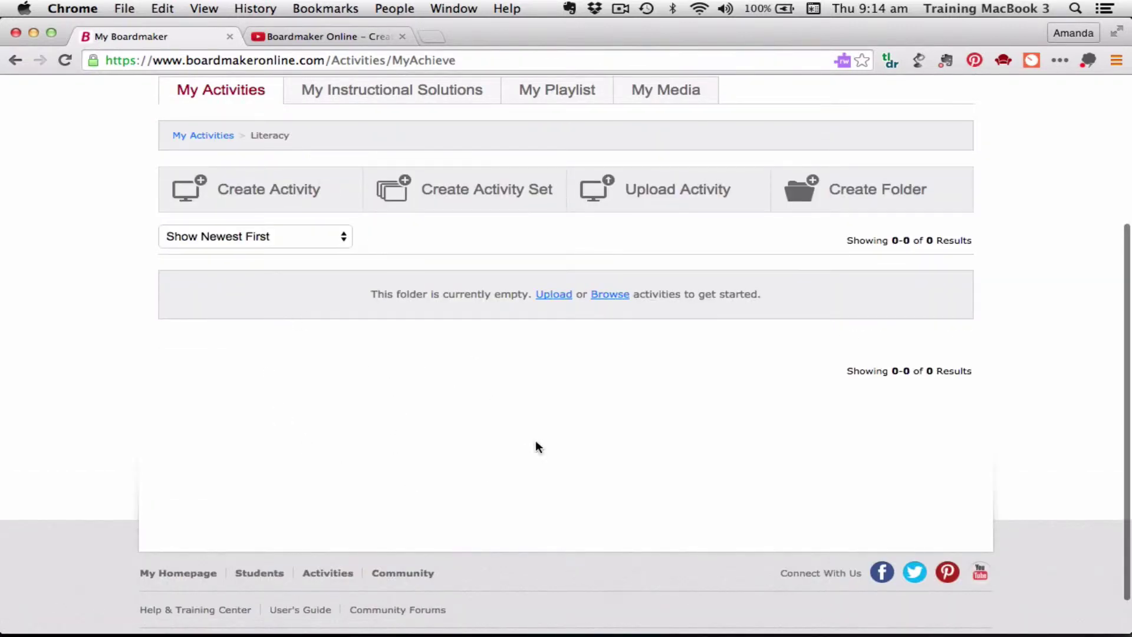
click(868, 199)
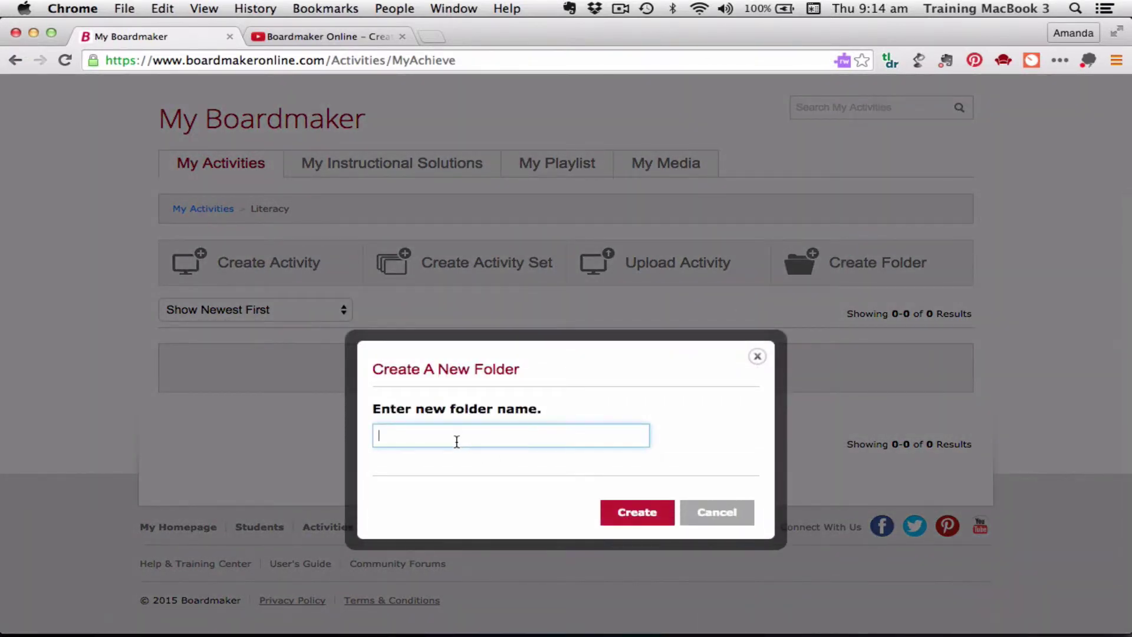
click(642, 526)
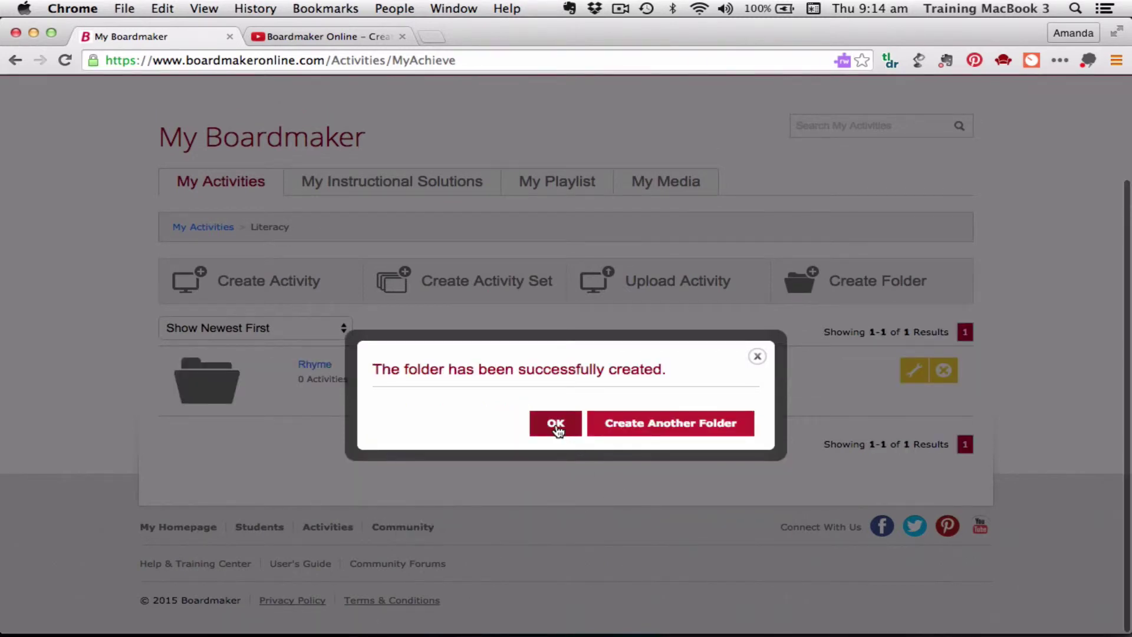
click(558, 428)
click(834, 283)
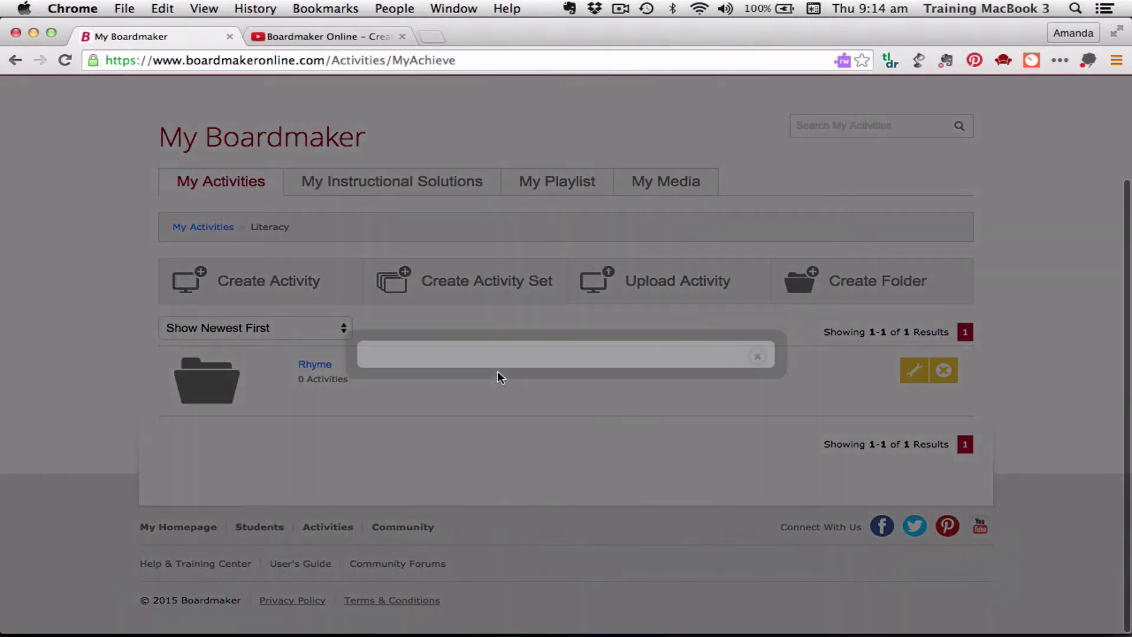
click(476, 440)
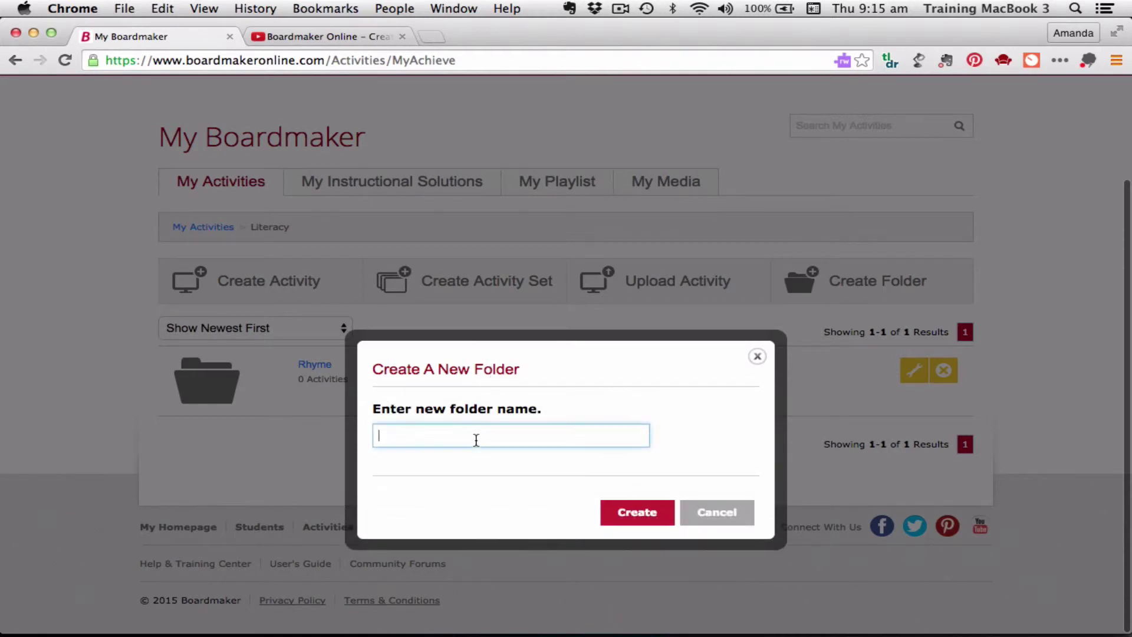
click(624, 512)
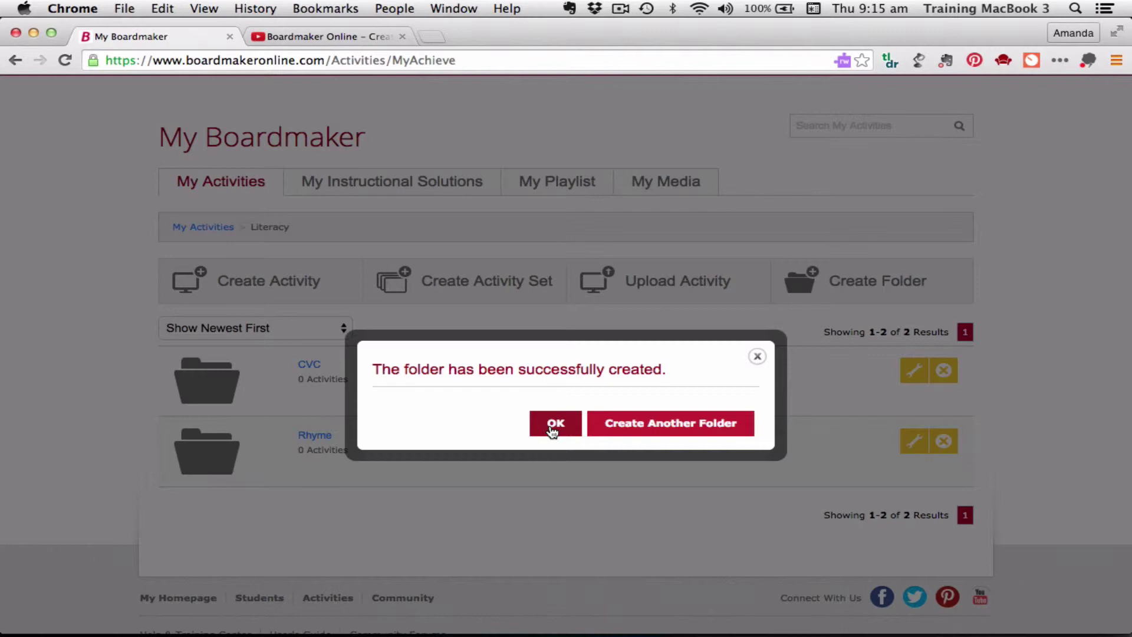
click(554, 424)
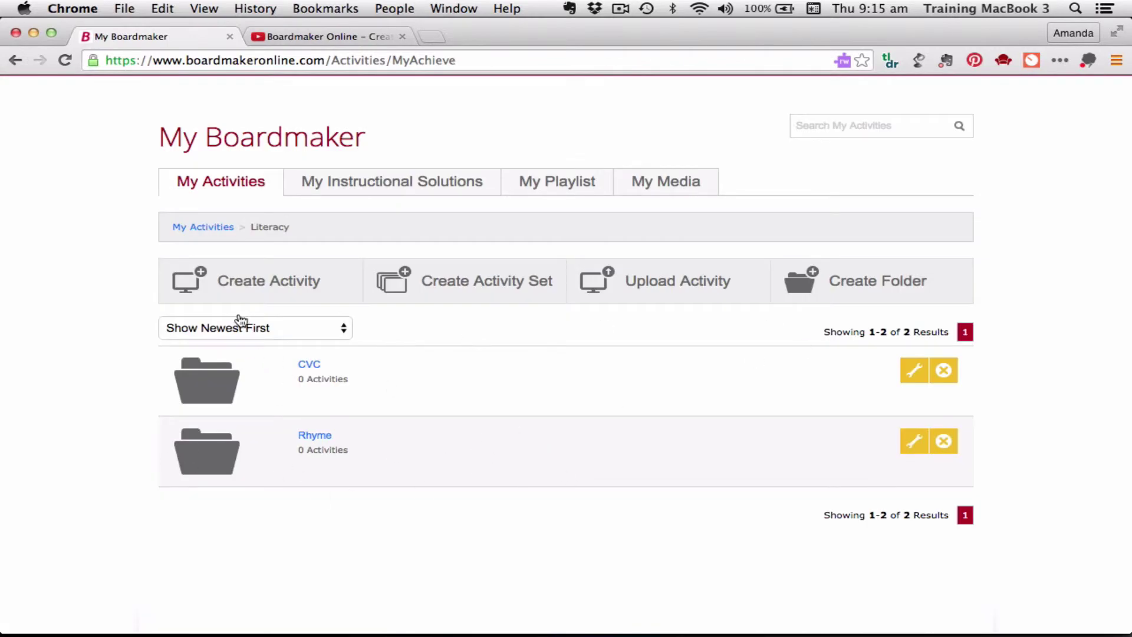
Move CVC Word Flashcards and CVC Word Builder into CVC, and healthy-unhealthy into themes/foods
click(213, 228)
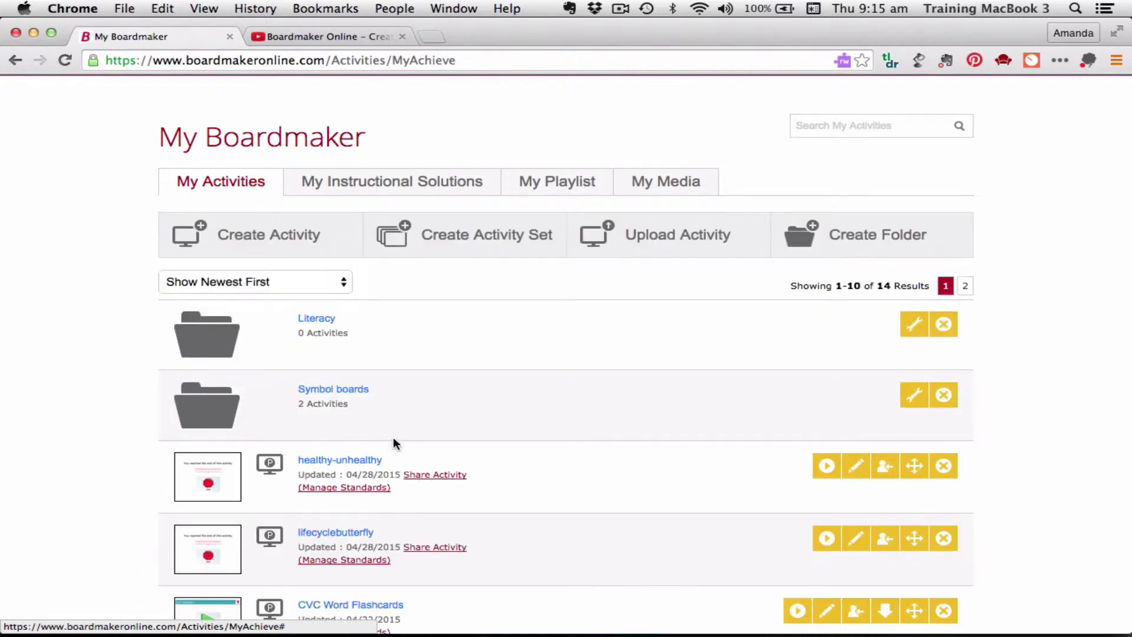
scroll(424, 480, down, 5)
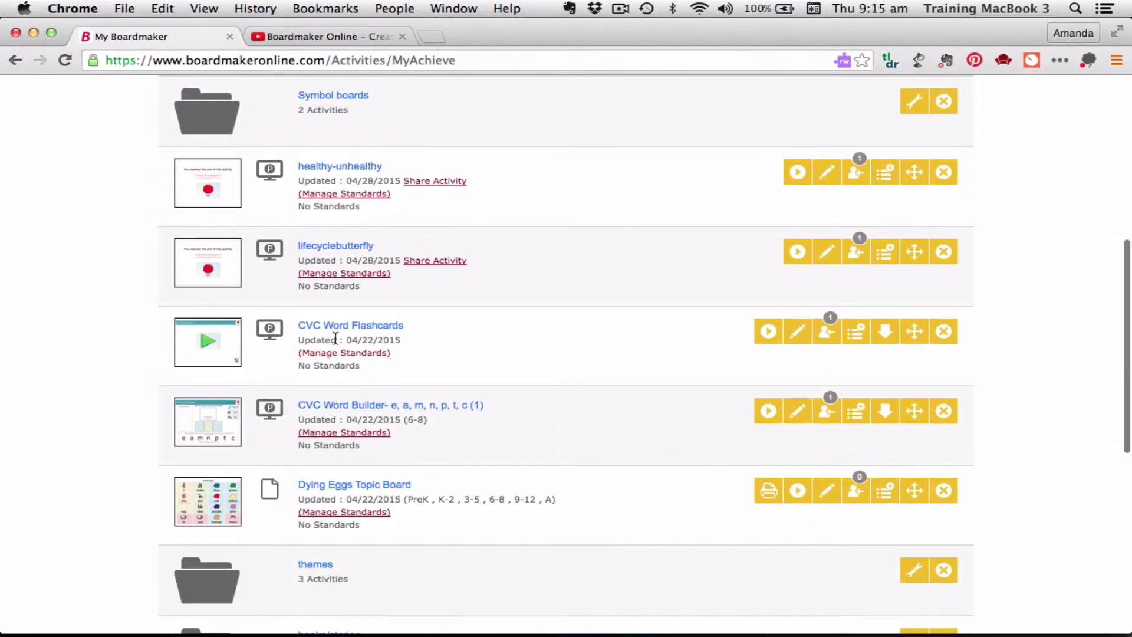
click(912, 333)
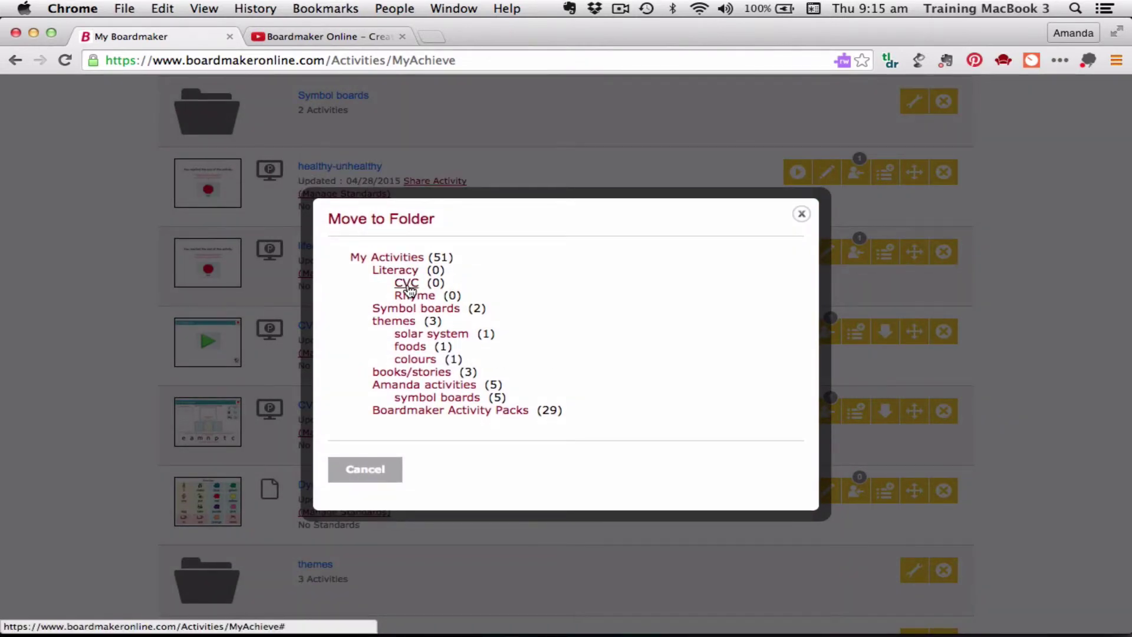
click(406, 285)
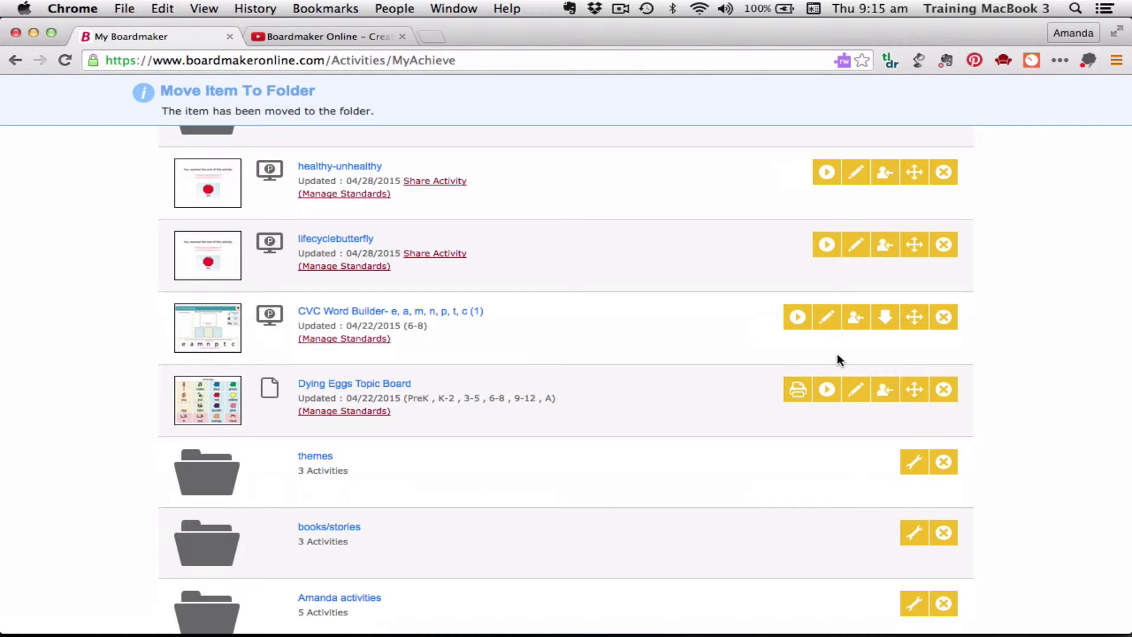
click(914, 325)
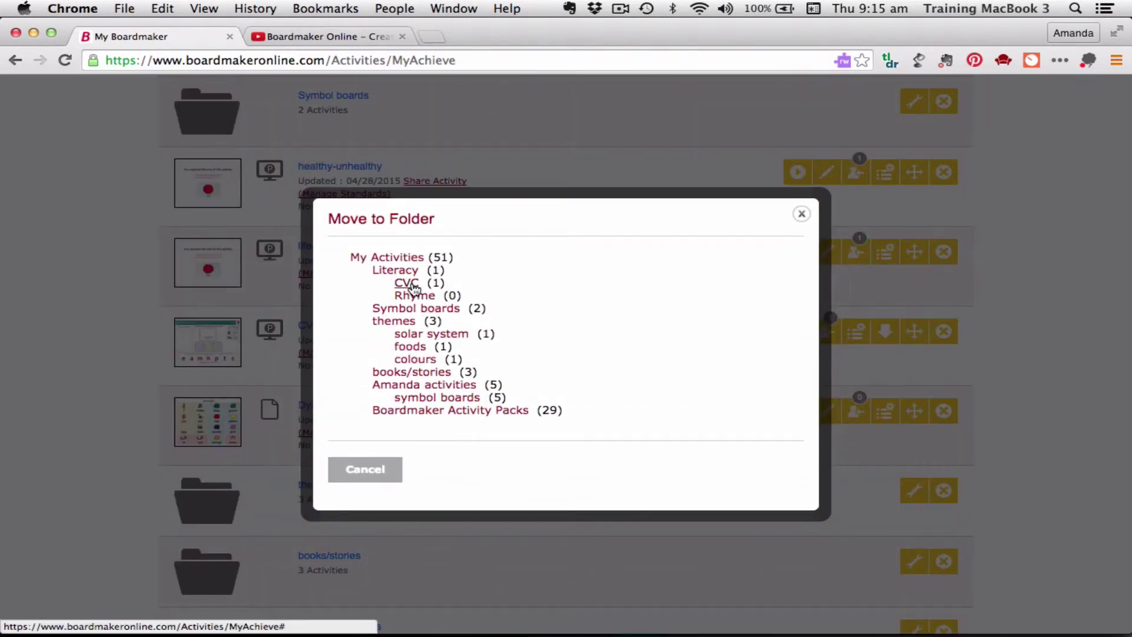
click(411, 283)
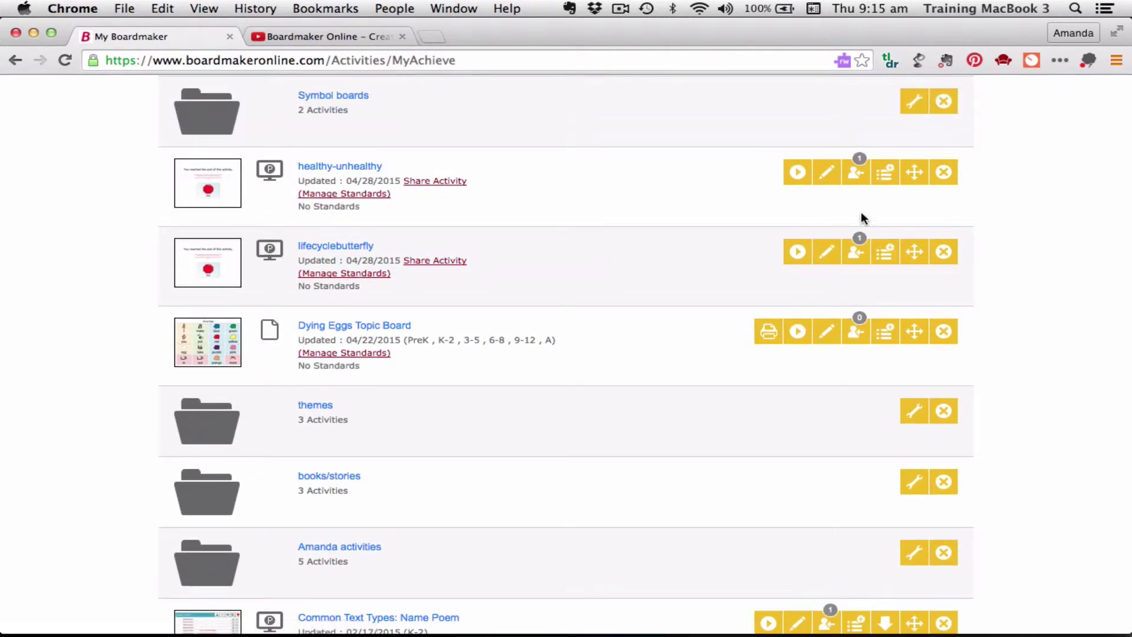
click(913, 181)
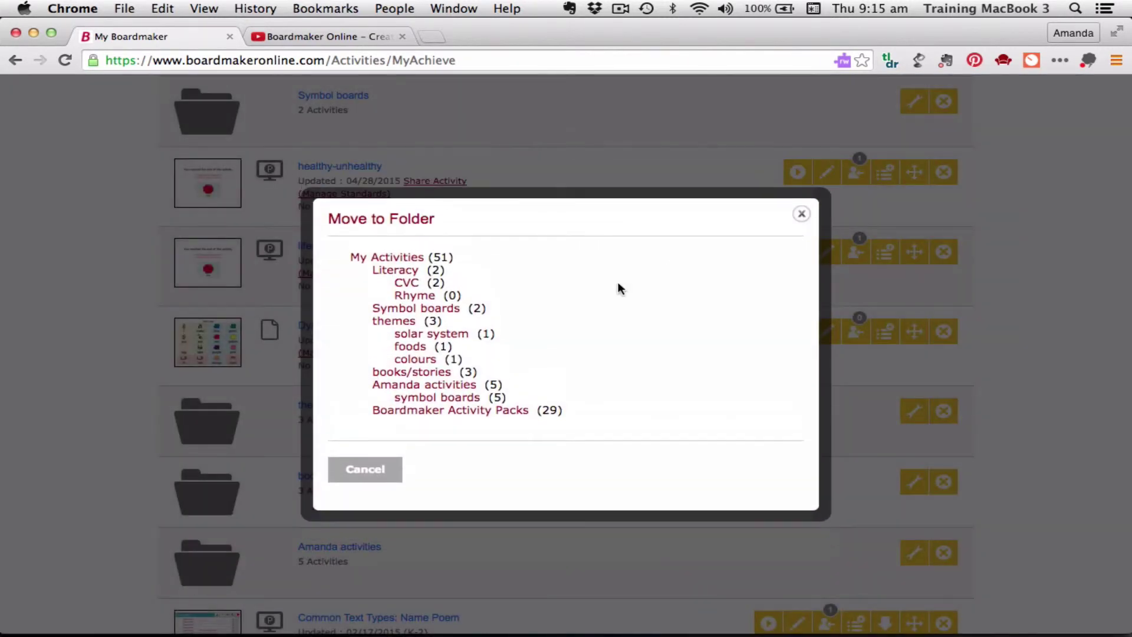
click(408, 348)
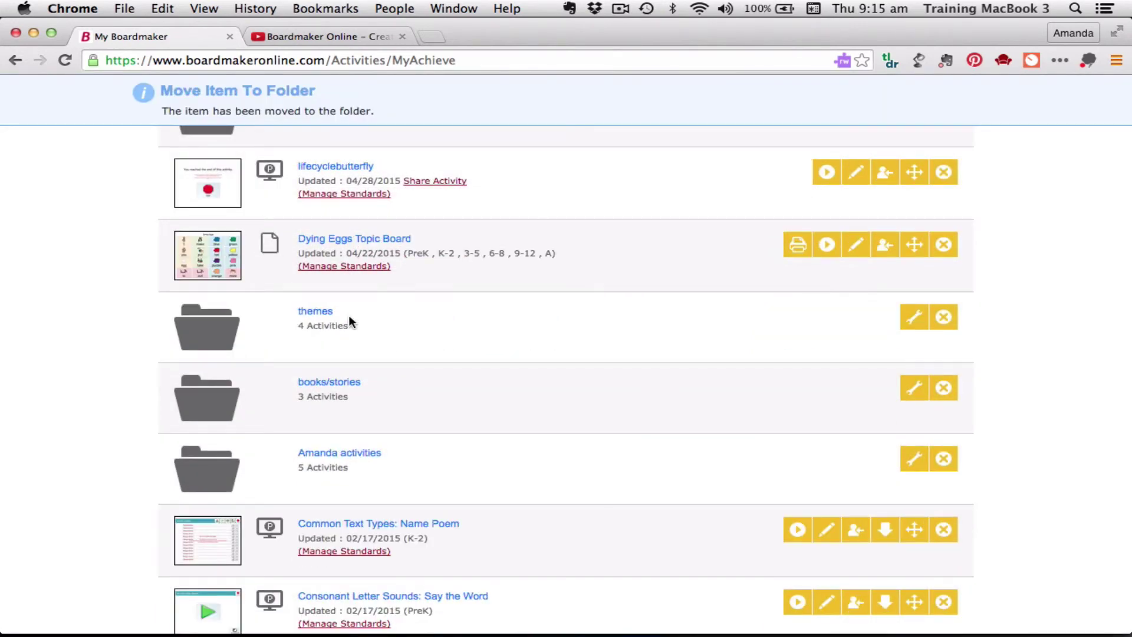
scroll(373, 224, up, 2)
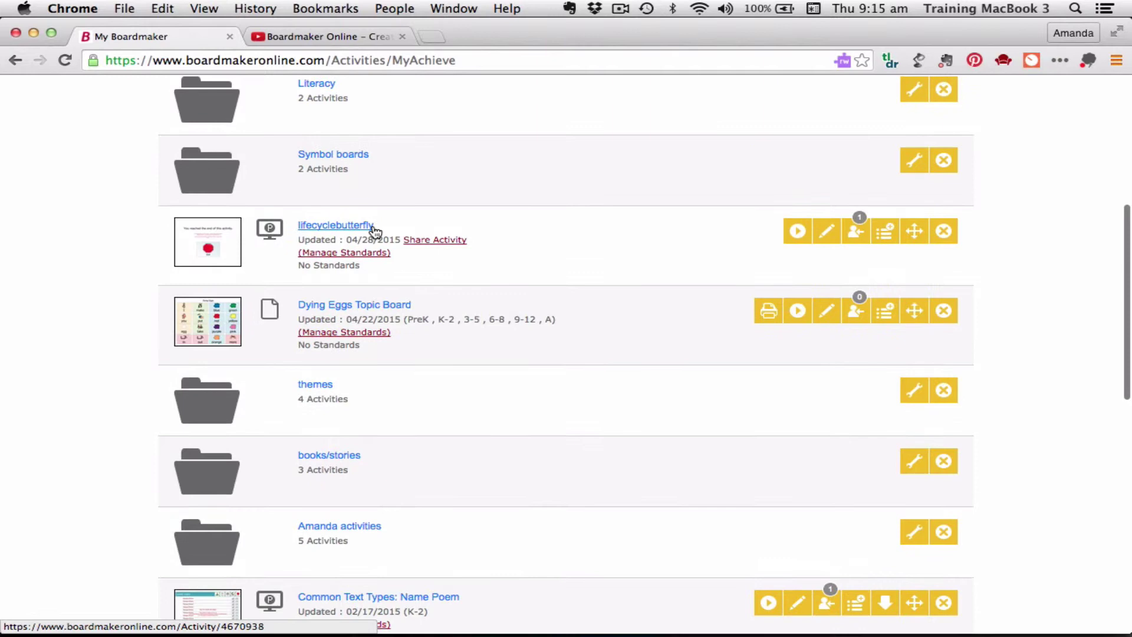
scroll(374, 229, down, 3)
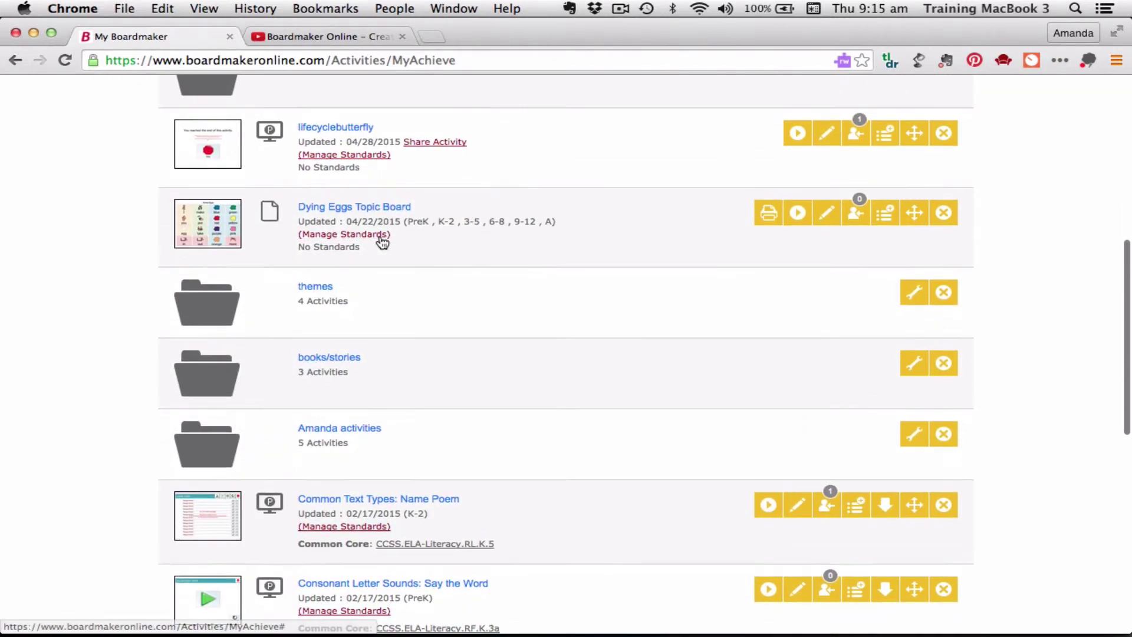
scroll(381, 236, down, 3)
scroll(382, 235, up, 10)
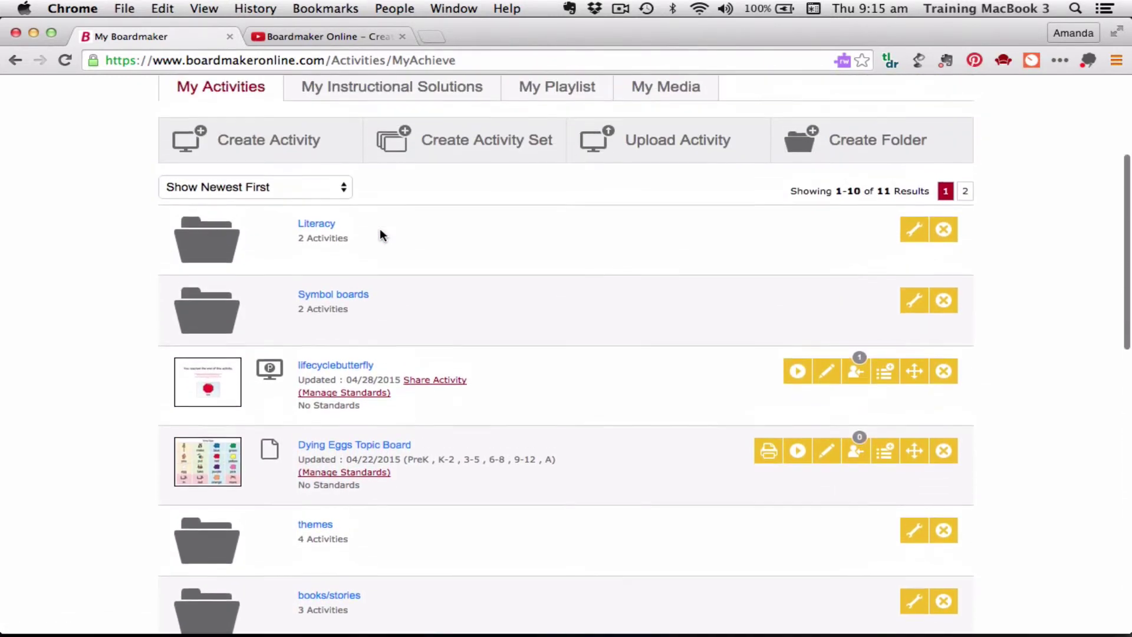
scroll(325, 357, down, 6)
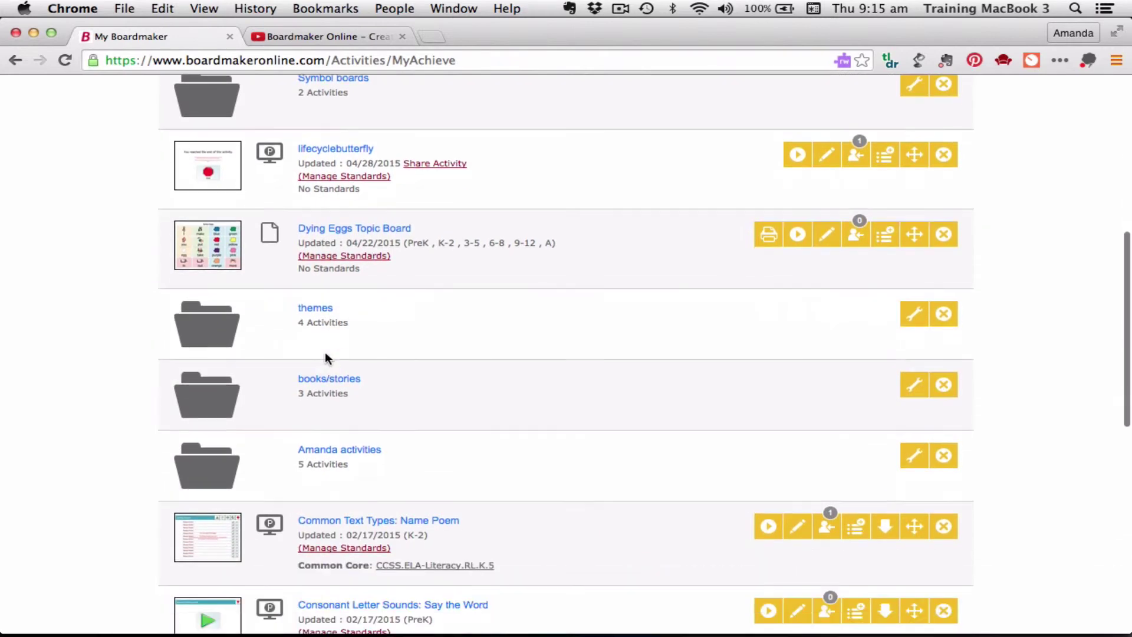
scroll(213, 419, down, 4)
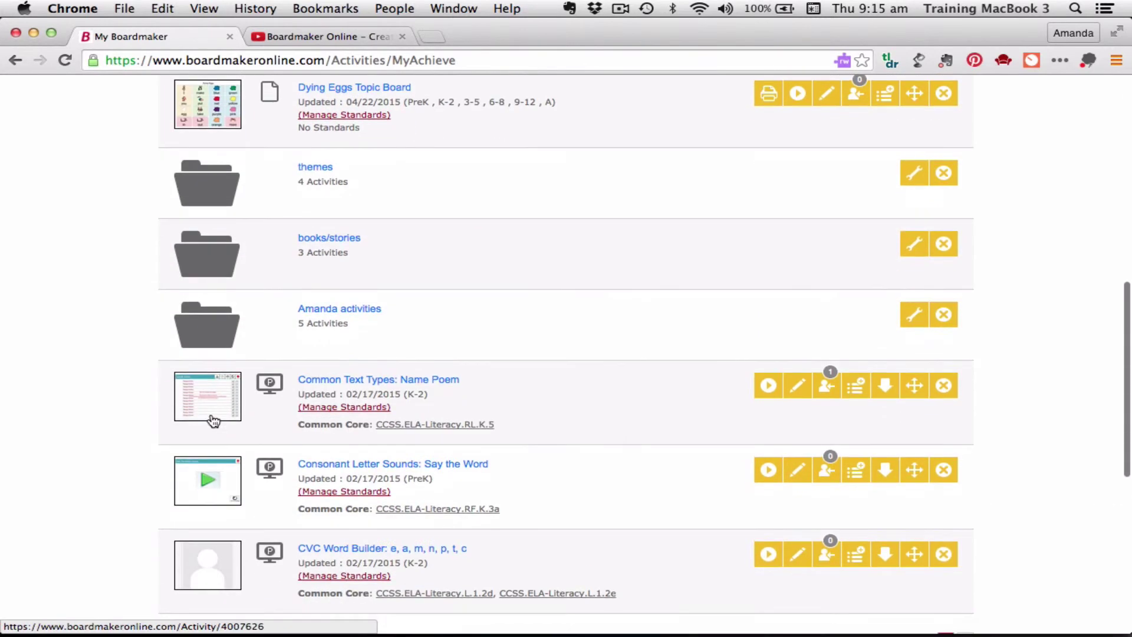
scroll(213, 420, up, 8)
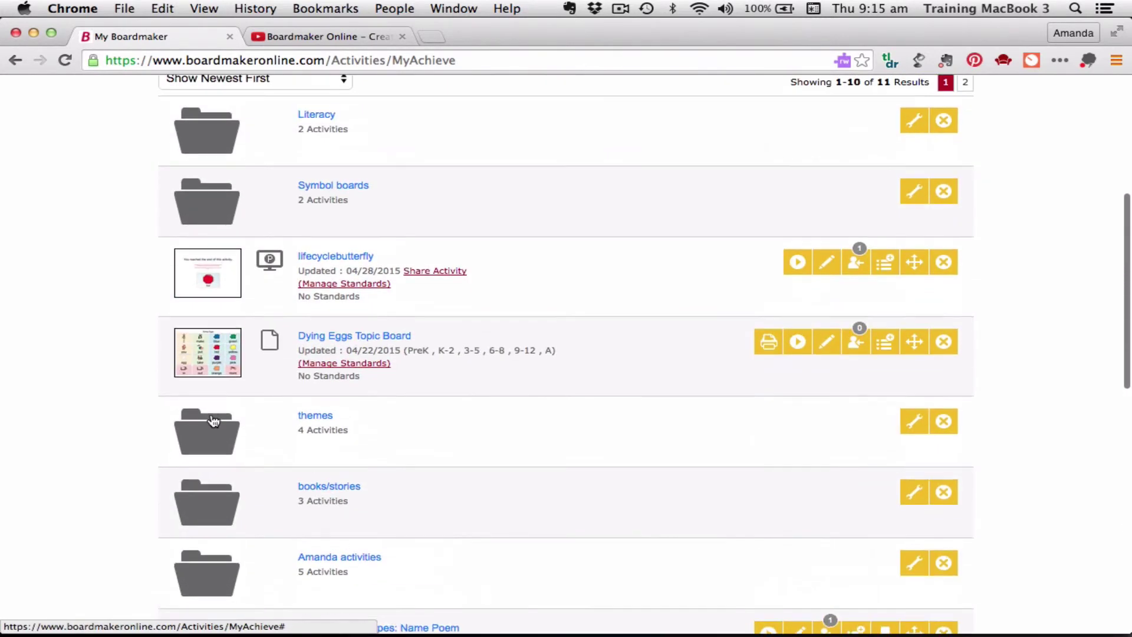
scroll(246, 276, up, 5)
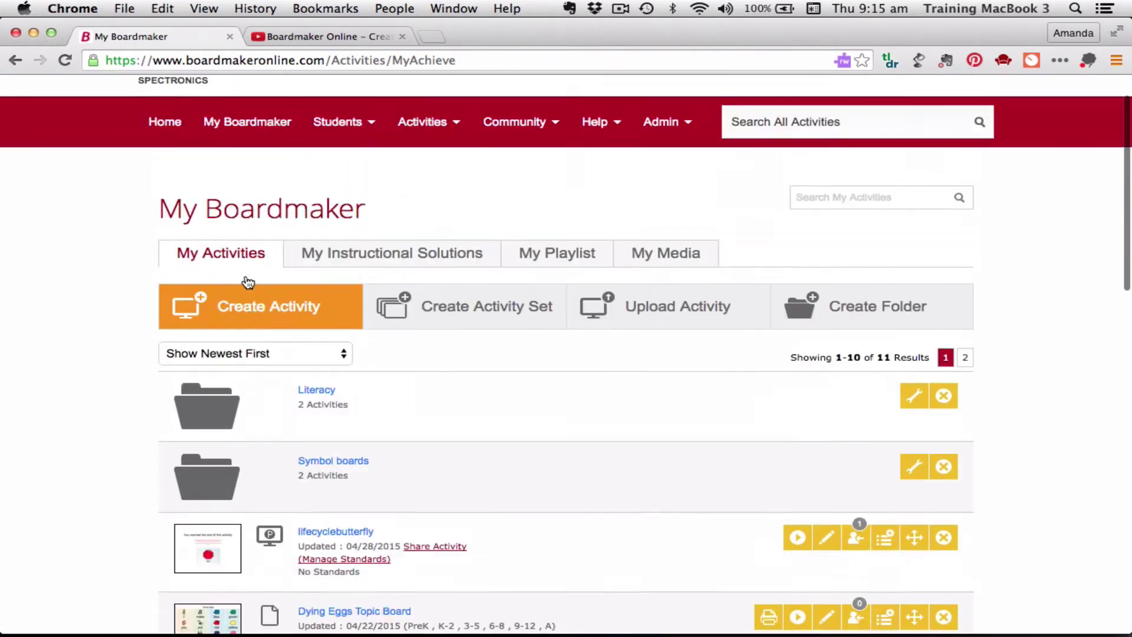
scroll(246, 276, down, 2)
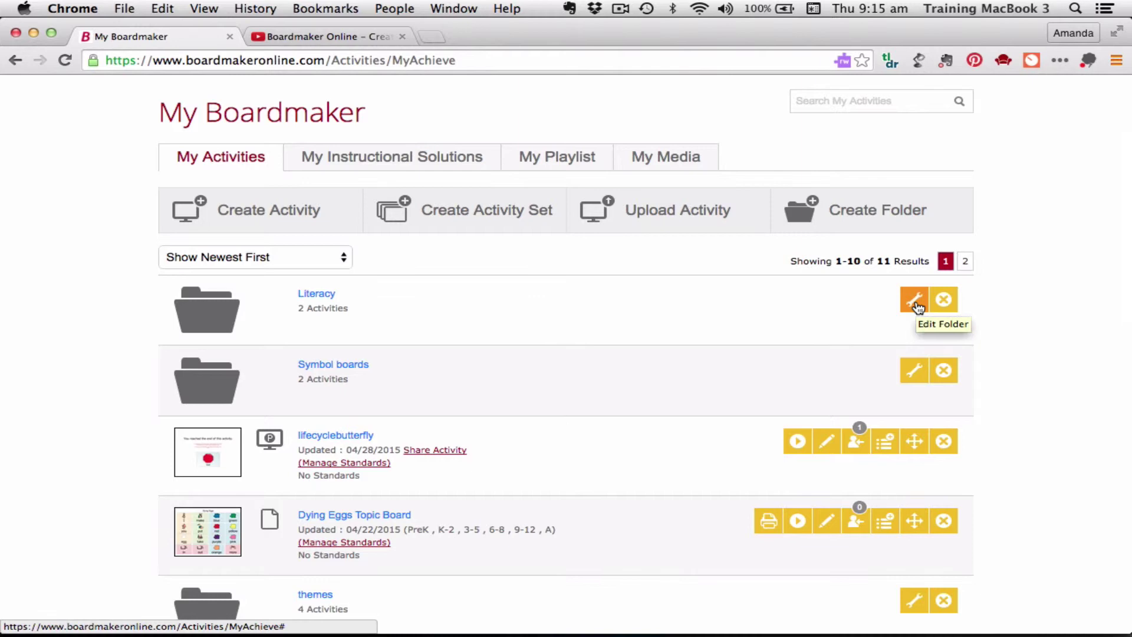
click(916, 303)
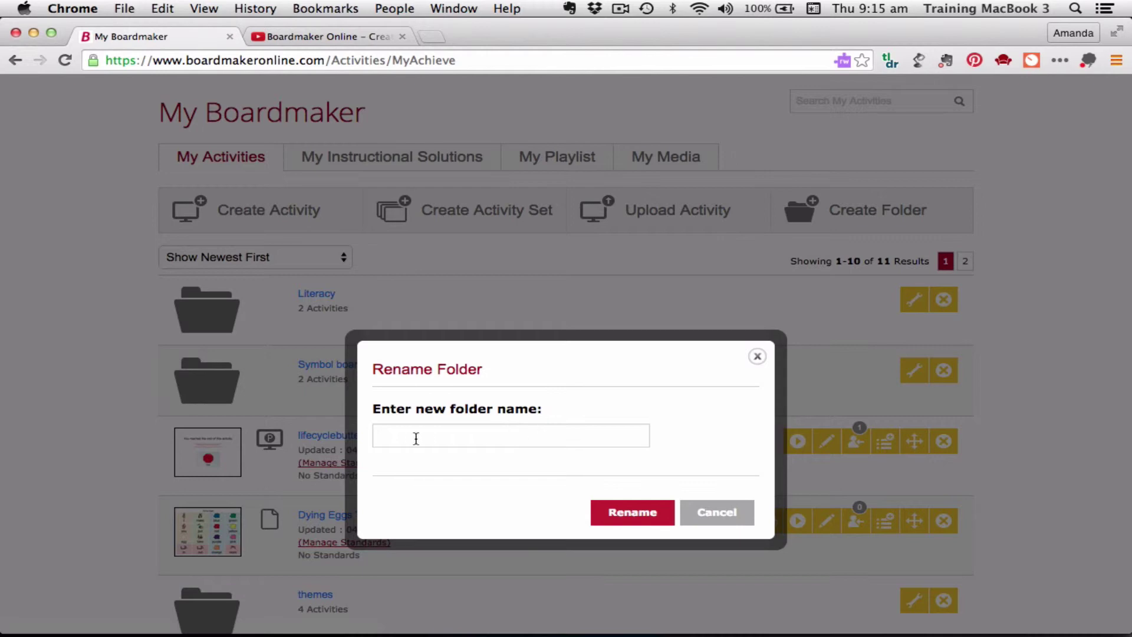
click(720, 517)
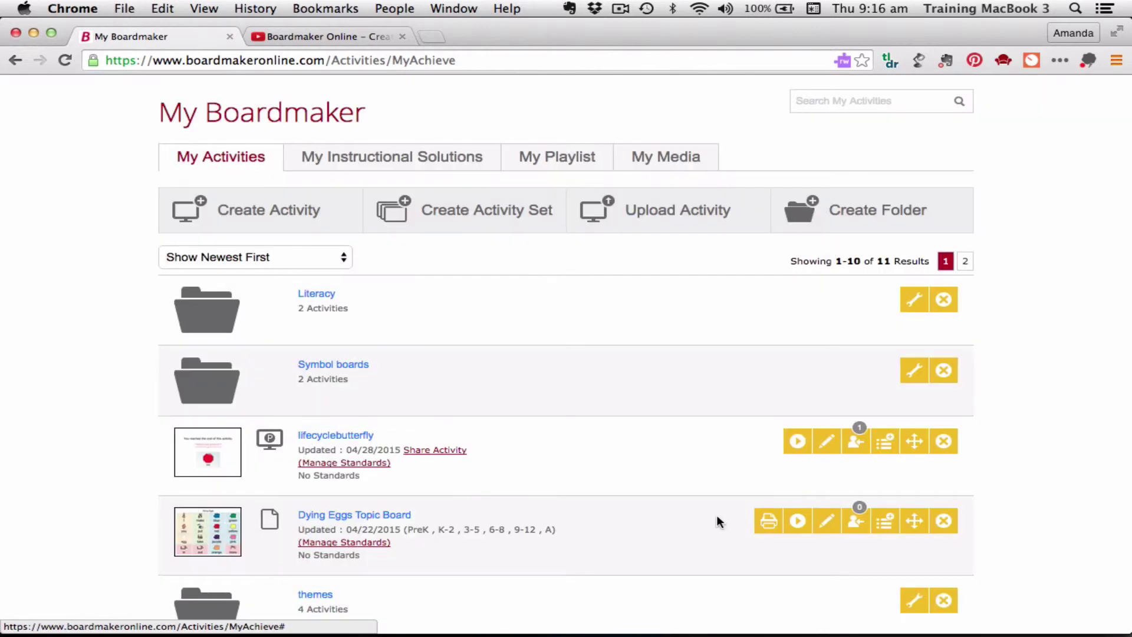
scroll(468, 412, down, 5)
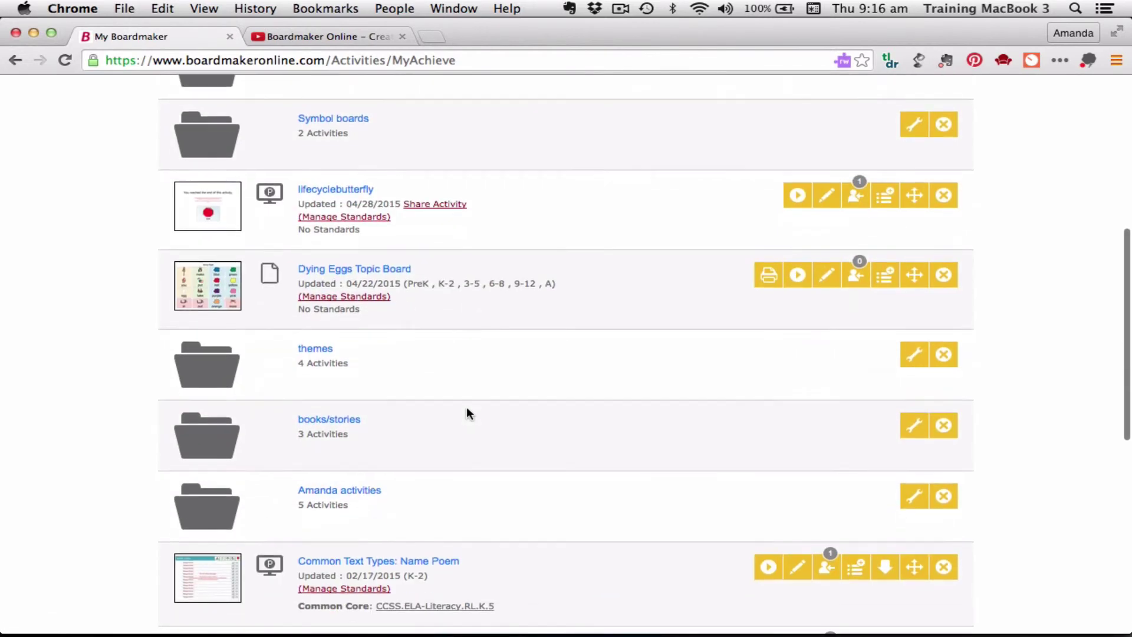
scroll(467, 413, down, 4)
scroll(467, 413, up, 4)
scroll(467, 413, down, 2)
scroll(467, 412, up, 6)
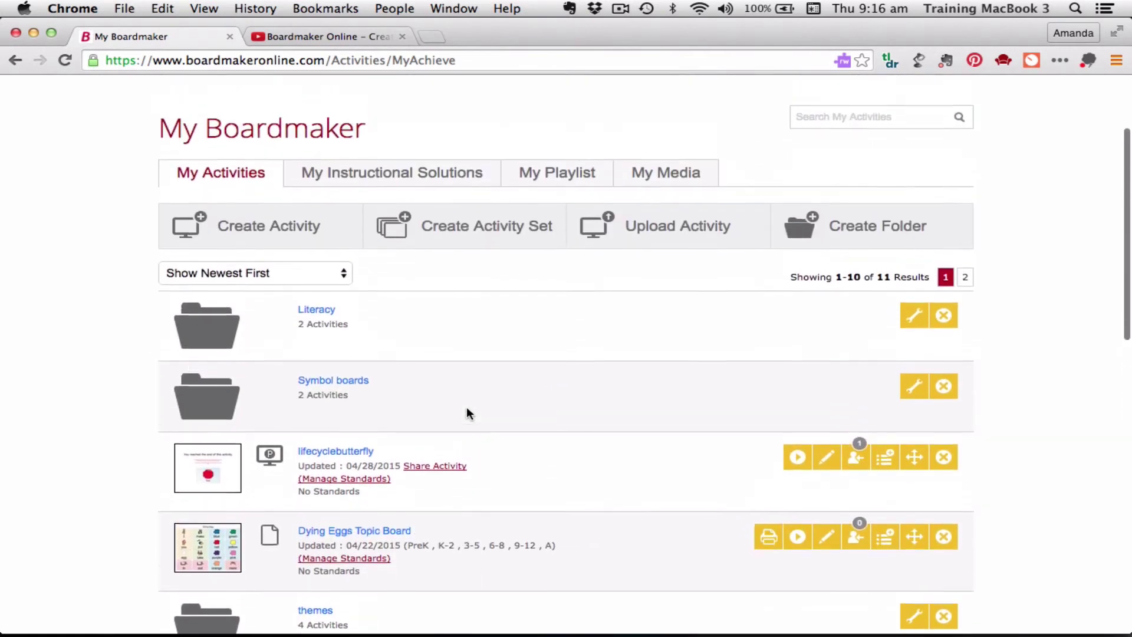
scroll(466, 413, down, 4)
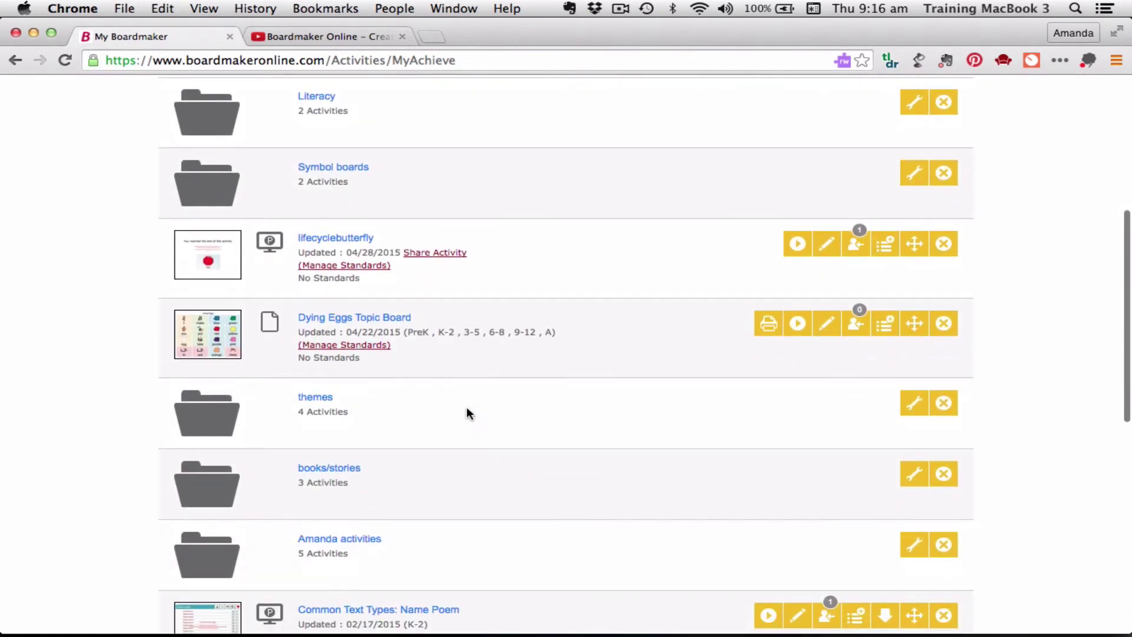
scroll(467, 412, up, 1)
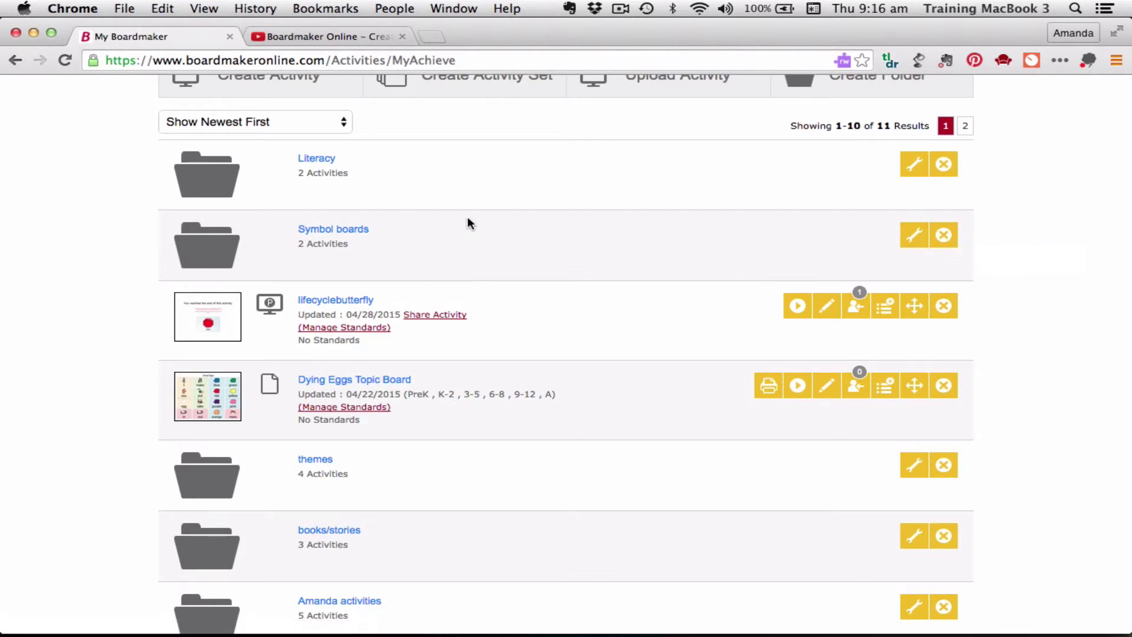
scroll(469, 353, up, 5)
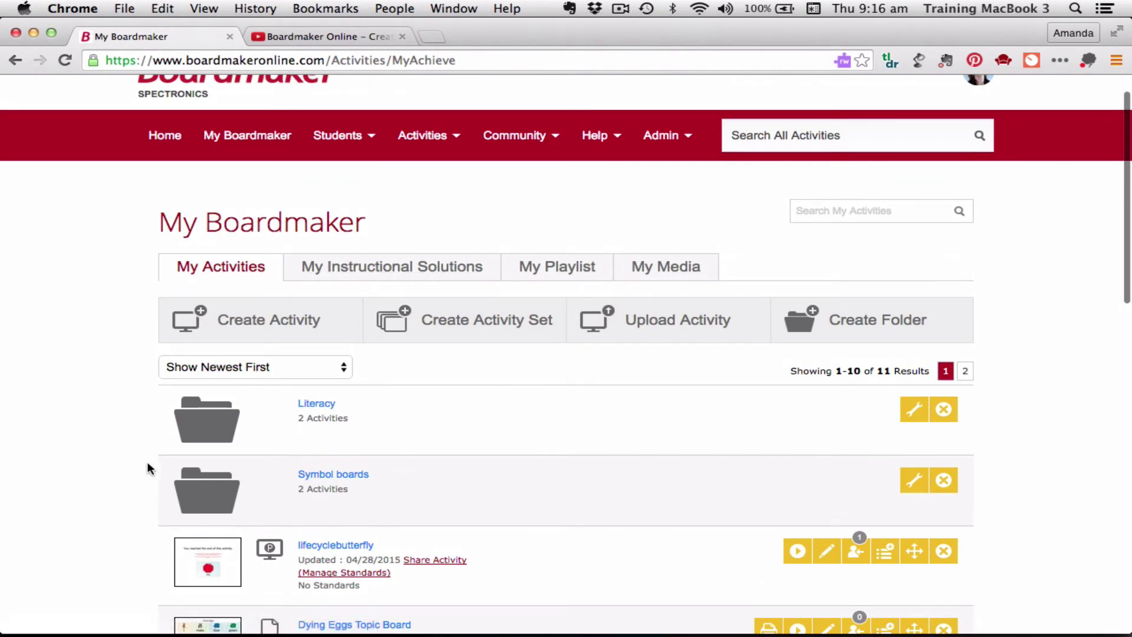
Open the Literacy folder to see its CVC subfolder (2 activities) and empty Rhyme subfolder
scroll(436, 516, down, 6)
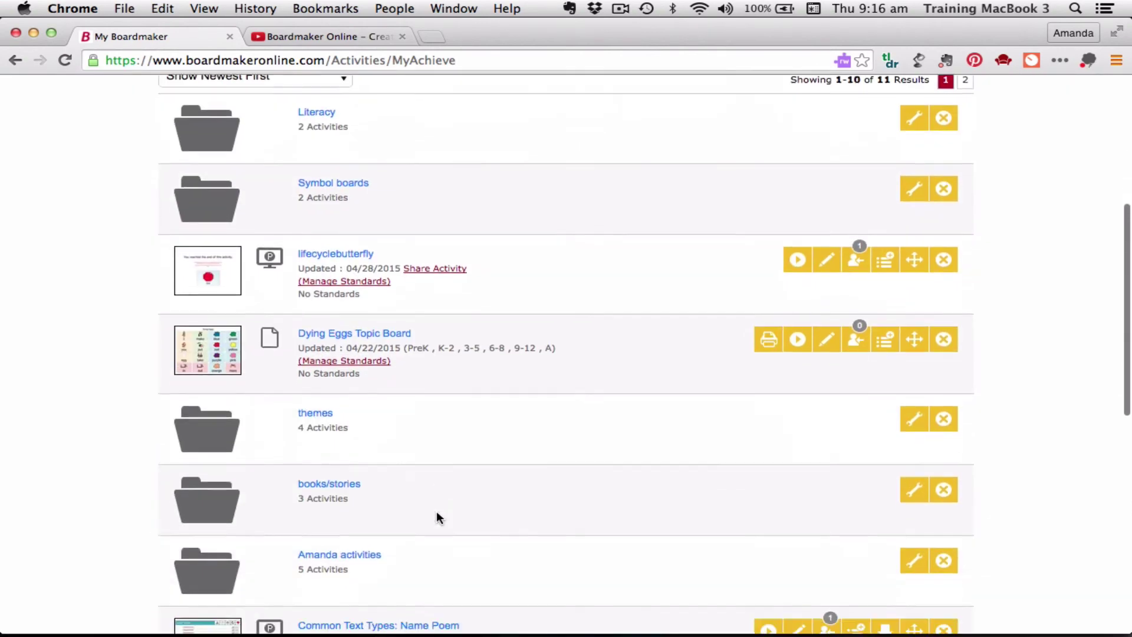
scroll(436, 517, down, 5)
scroll(437, 517, up, 12)
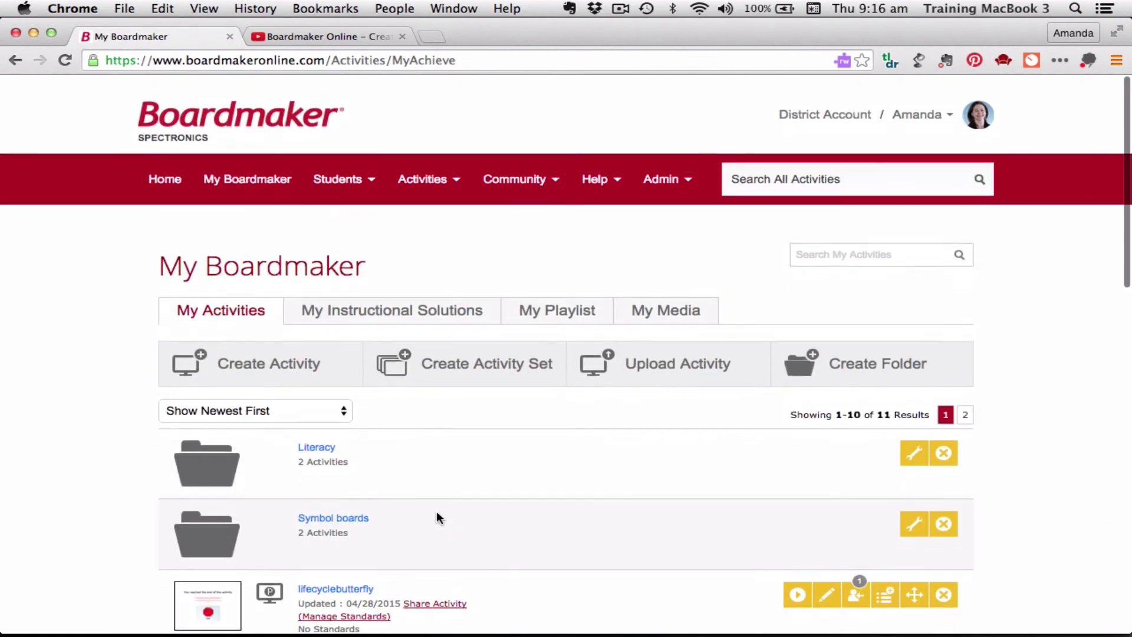
scroll(436, 518, down, 2)
scroll(436, 518, up, 2)
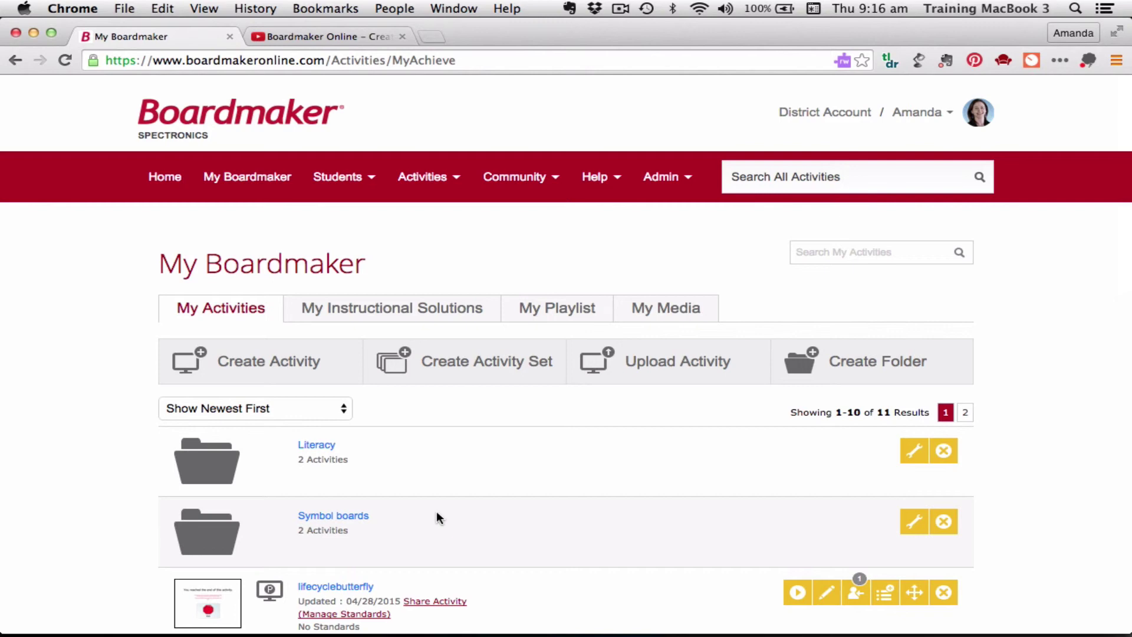
scroll(436, 517, down, 1)
scroll(439, 515, down, 1)
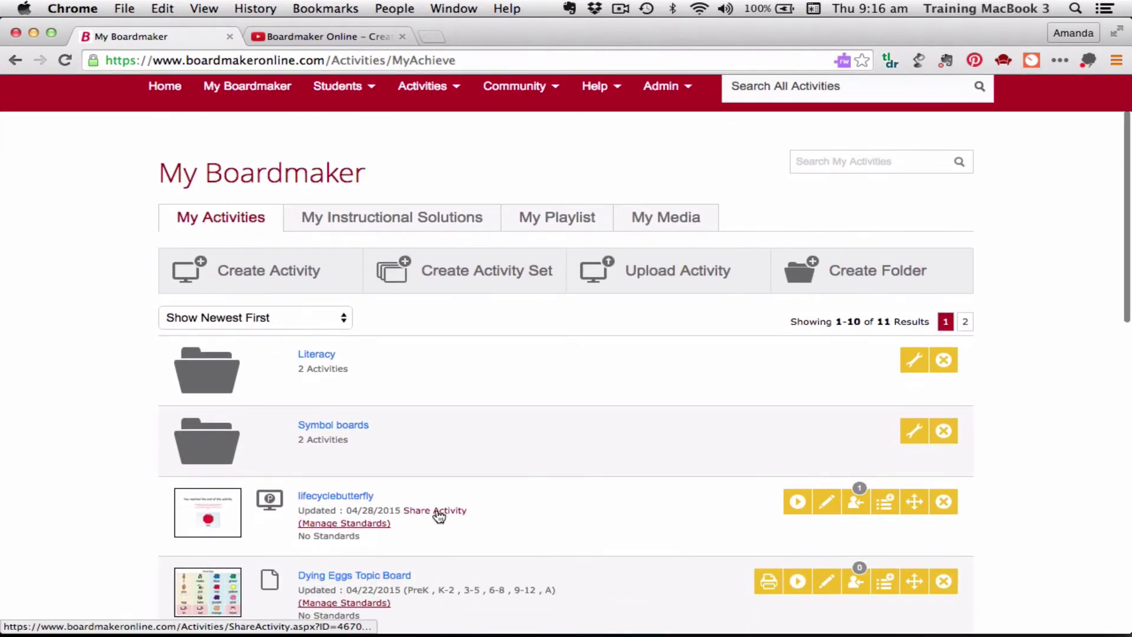
scroll(437, 513, down, 3)
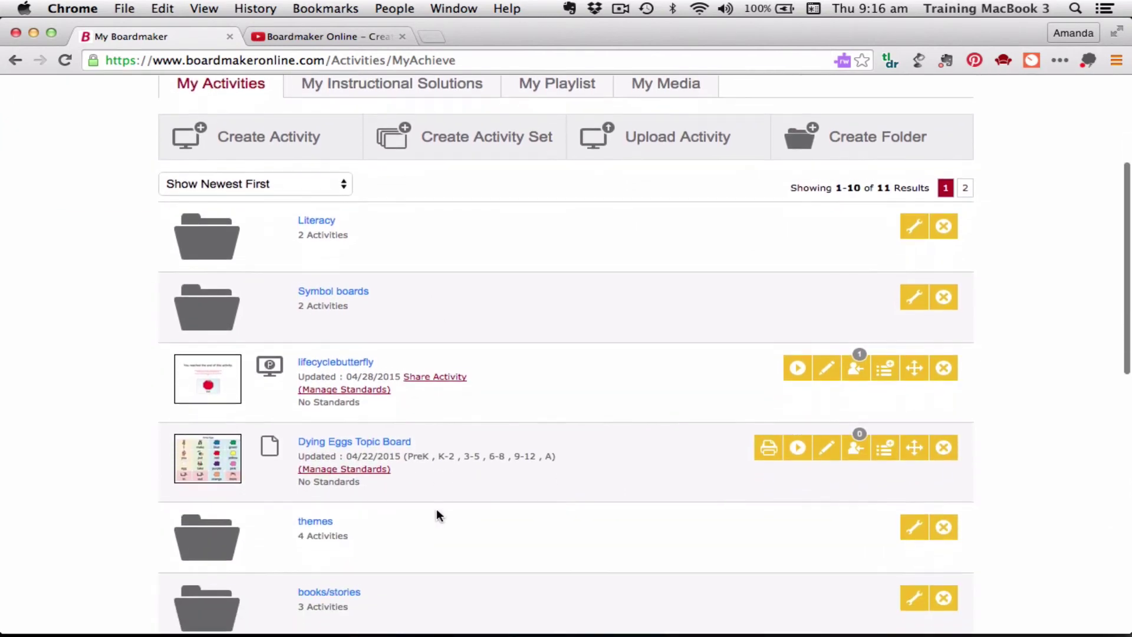
scroll(437, 511, down, 8)
scroll(437, 512, up, 3)
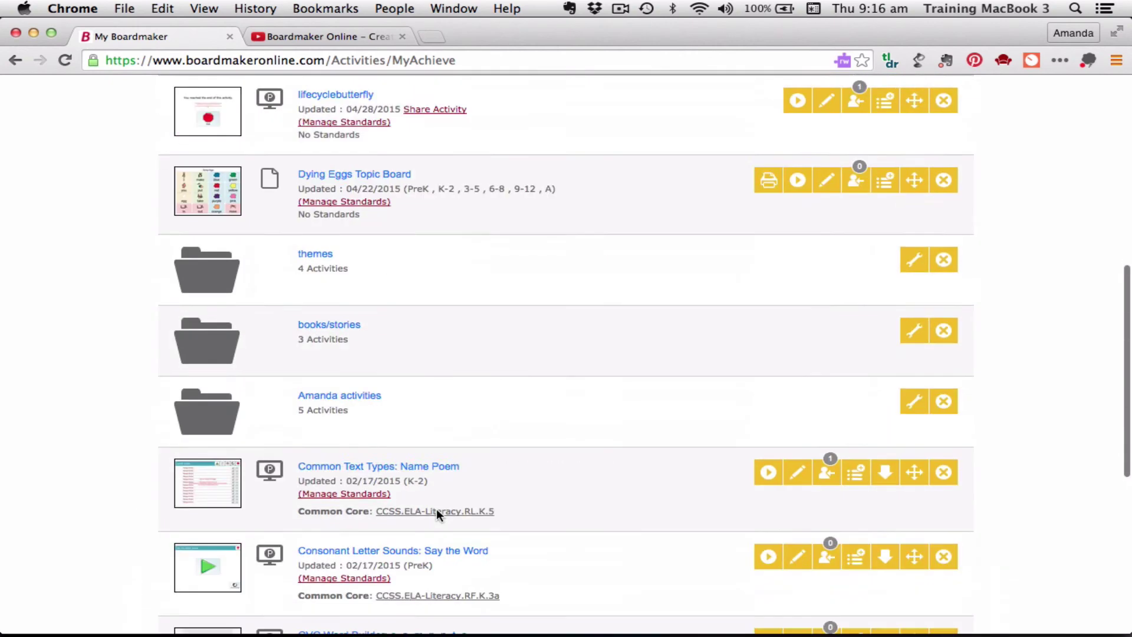
scroll(436, 508, up, 7)
scroll(436, 508, down, 2)
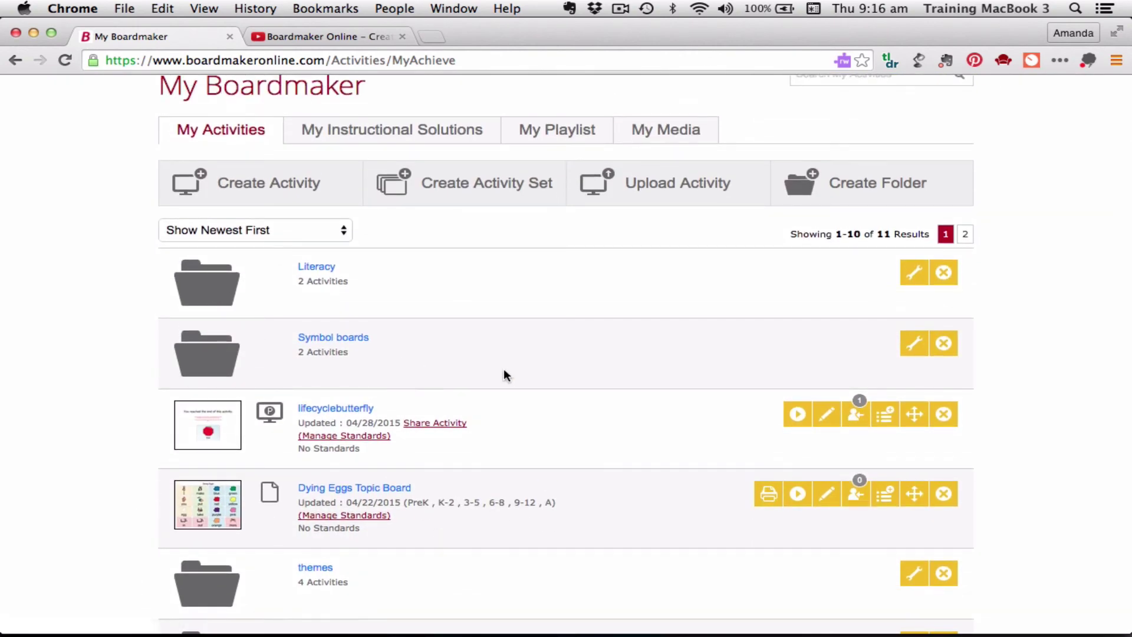
scroll(503, 374, up, 1)
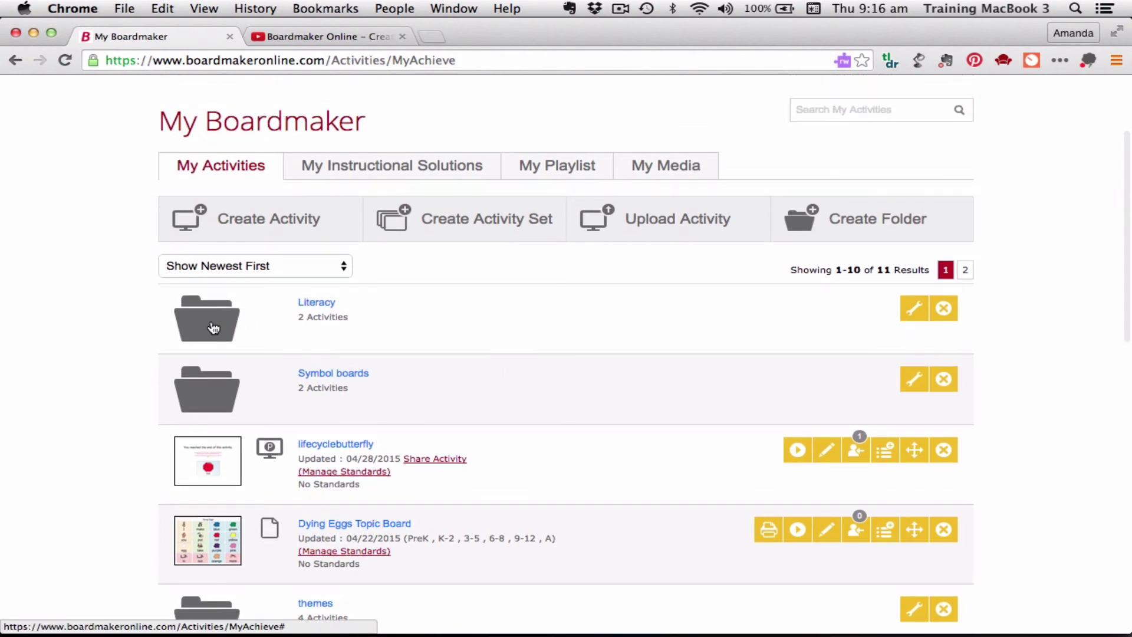
click(214, 328)
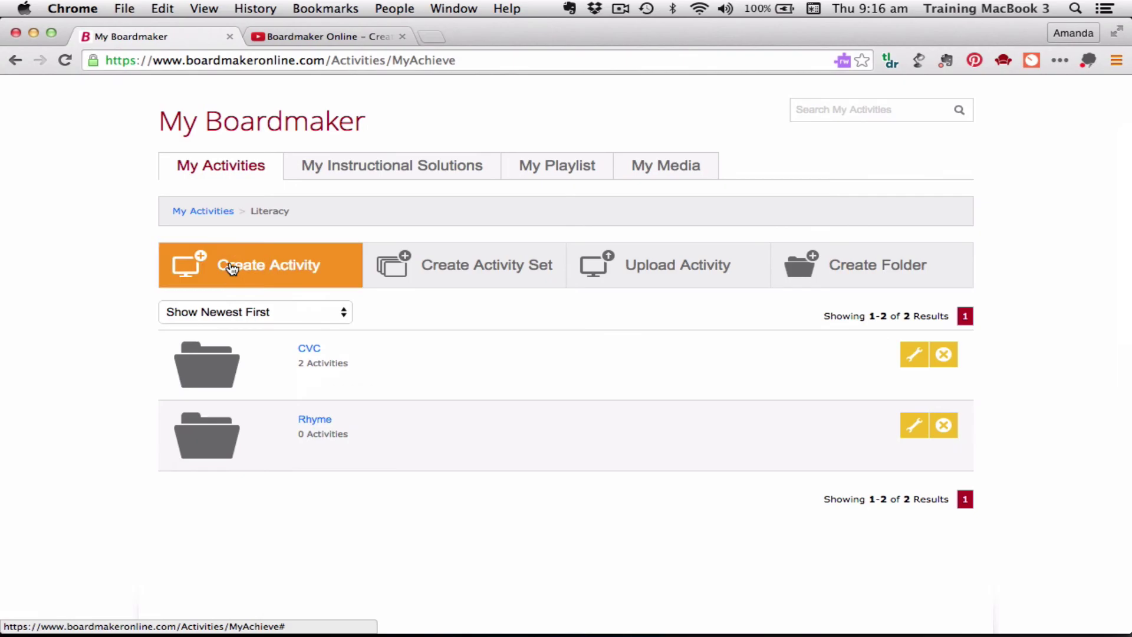